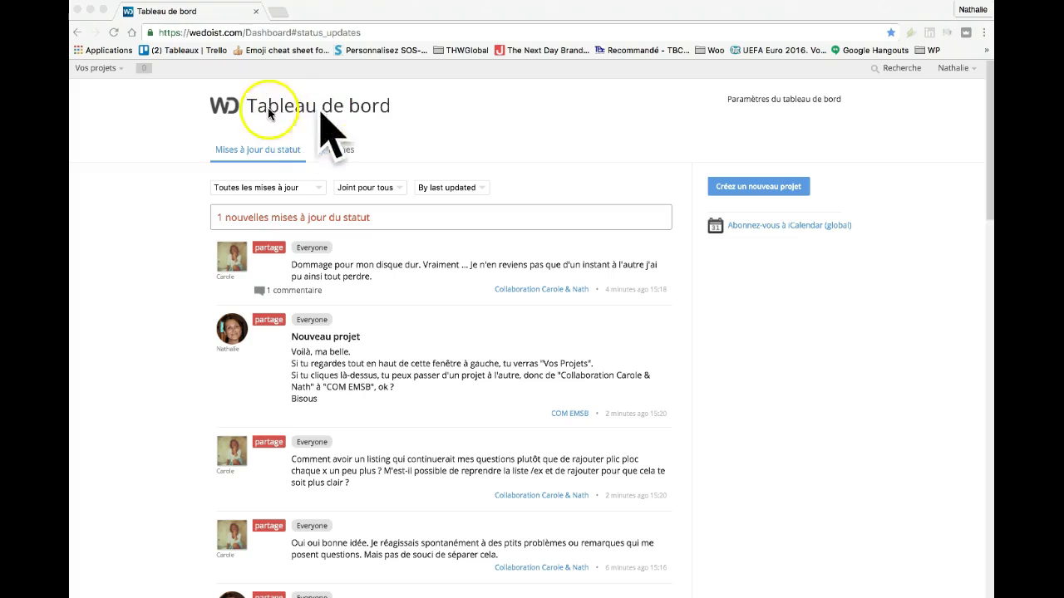
Look through the full list of projects from top to bottom and return to the dashboard.
{"action": "left_click", "coordinate": [116, 70]}
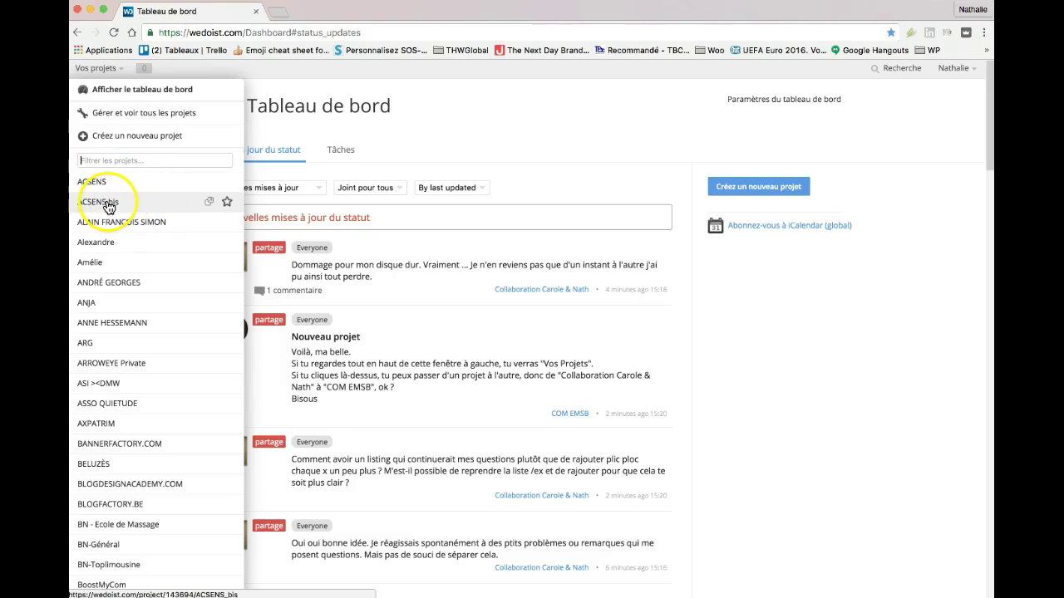
{"action": "scroll", "coordinate": [157, 415], "scroll_direction": "down", "scroll_amount": 10}
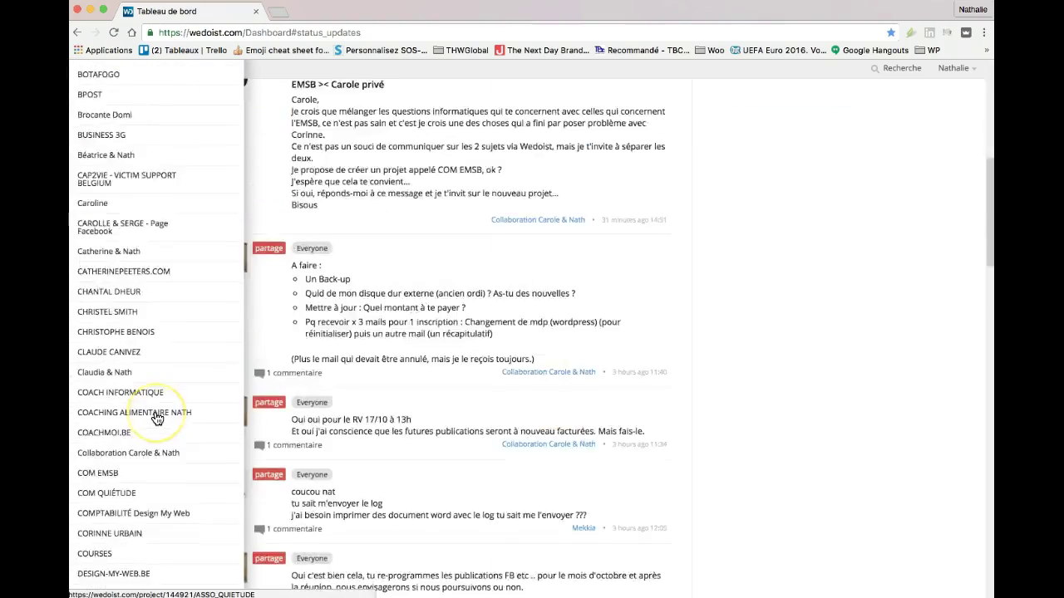
{"action": "scroll", "coordinate": [157, 418], "scroll_direction": "up", "scroll_amount": 15}
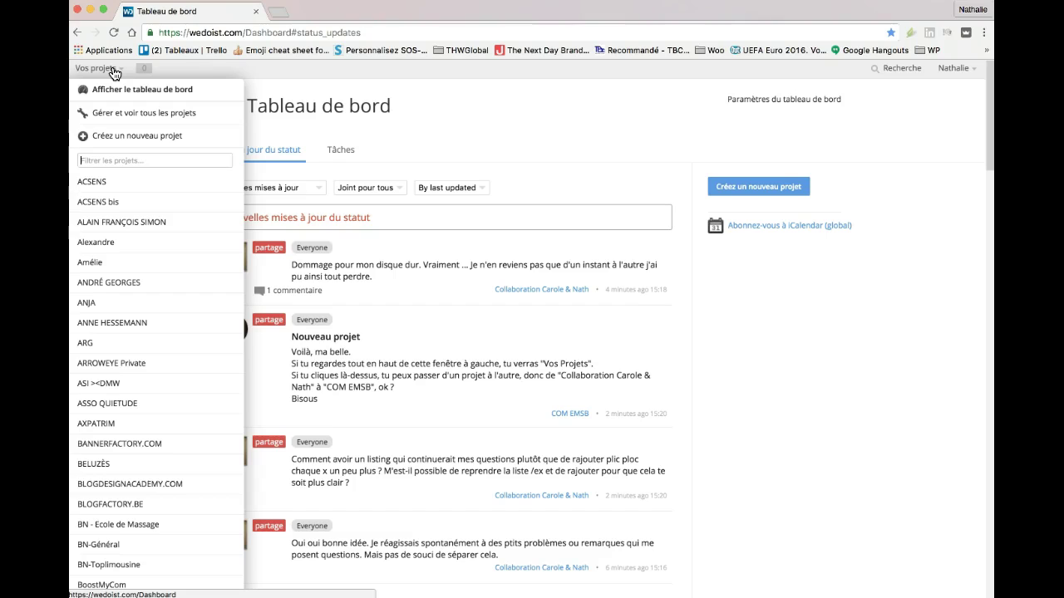
{"action": "left_click", "coordinate": [114, 72]}
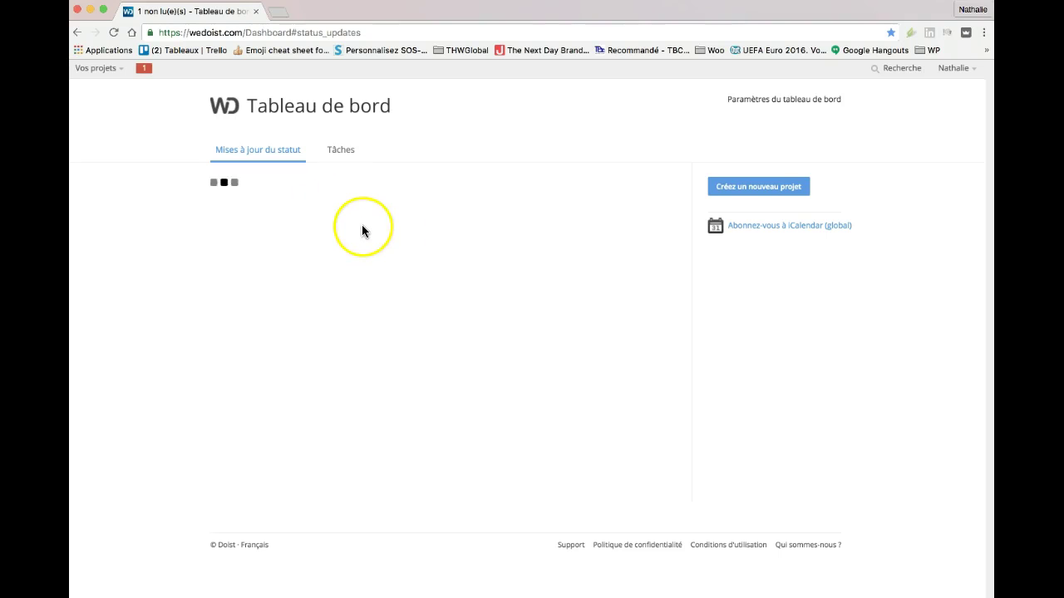
Filter the project list for "com emsb" and open the COM EMSB project.
{"action": "mouse_move", "coordinate": [114, 77]}
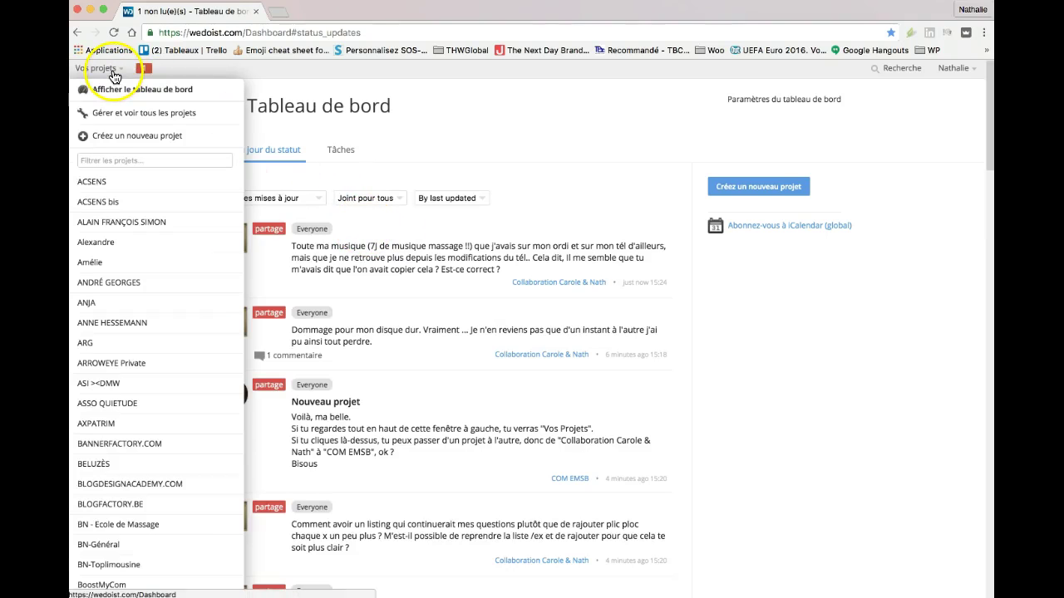
{"action": "type", "text": "com"}
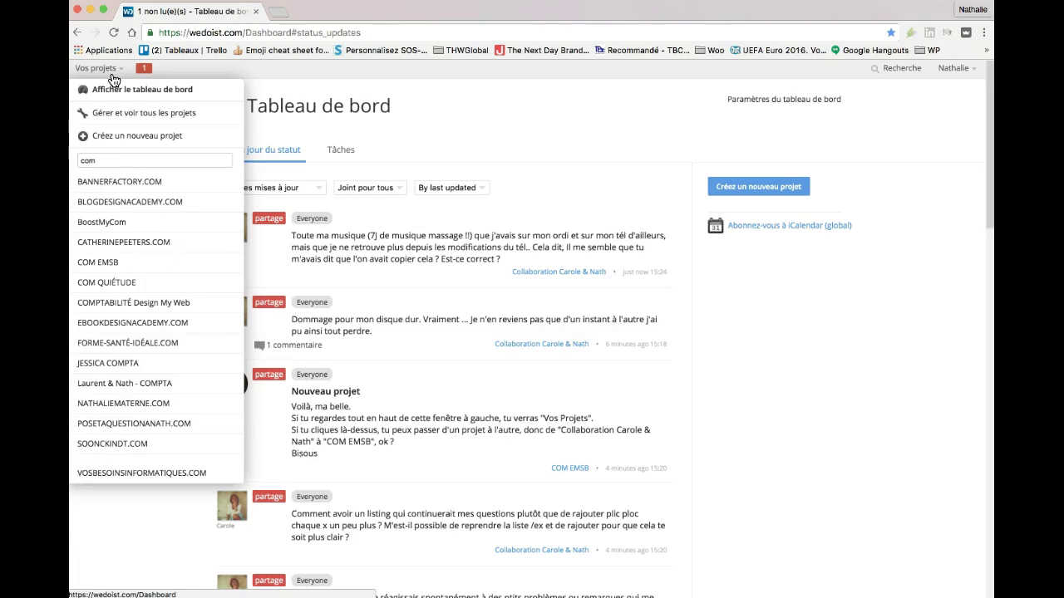
{"action": "type", "text": " emsb"}
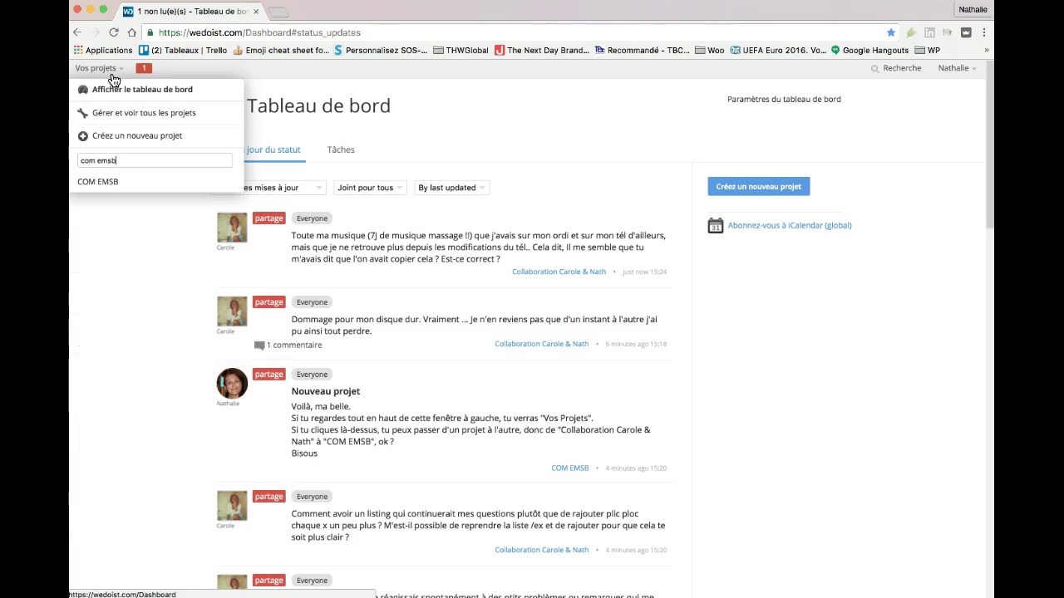
{"action": "left_click", "coordinate": [96, 181]}
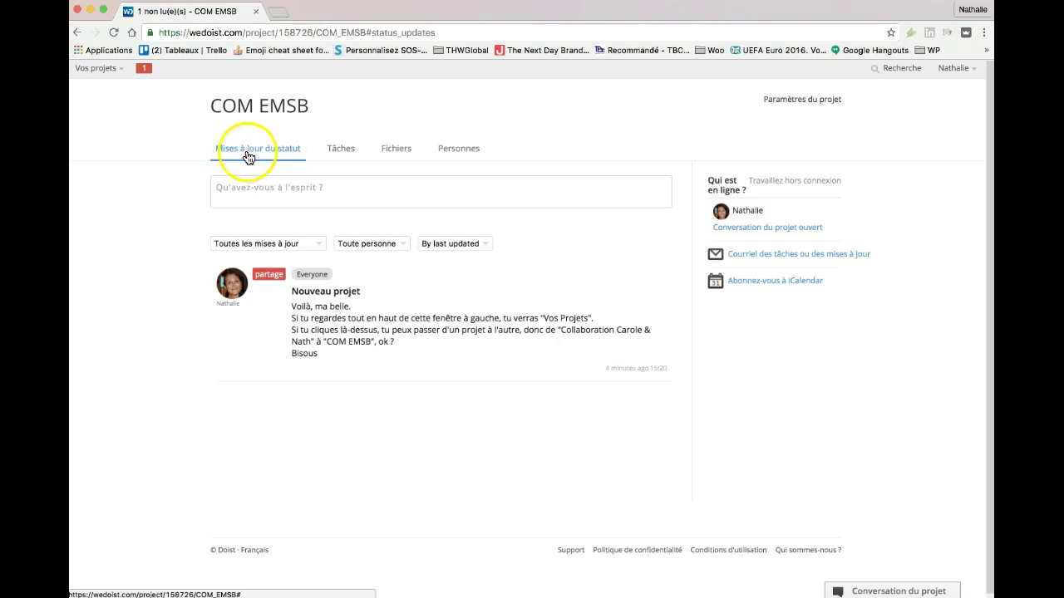
Add two tasks named "ceci" and "cela" to the inbox of the COM EMSB project.
{"action": "left_click", "coordinate": [343, 153]}
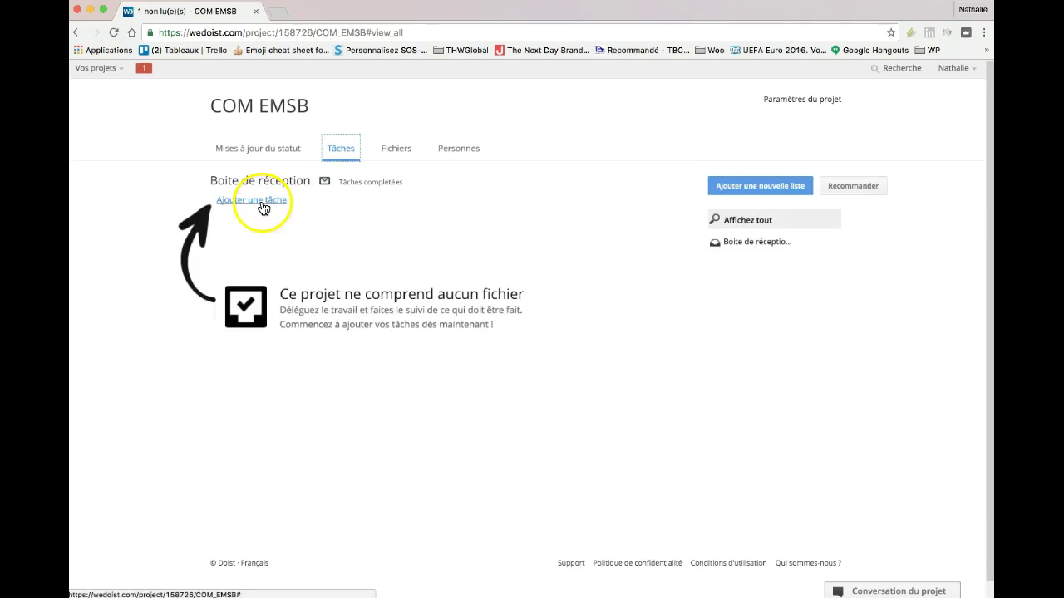
{"action": "left_click", "coordinate": [262, 204]}
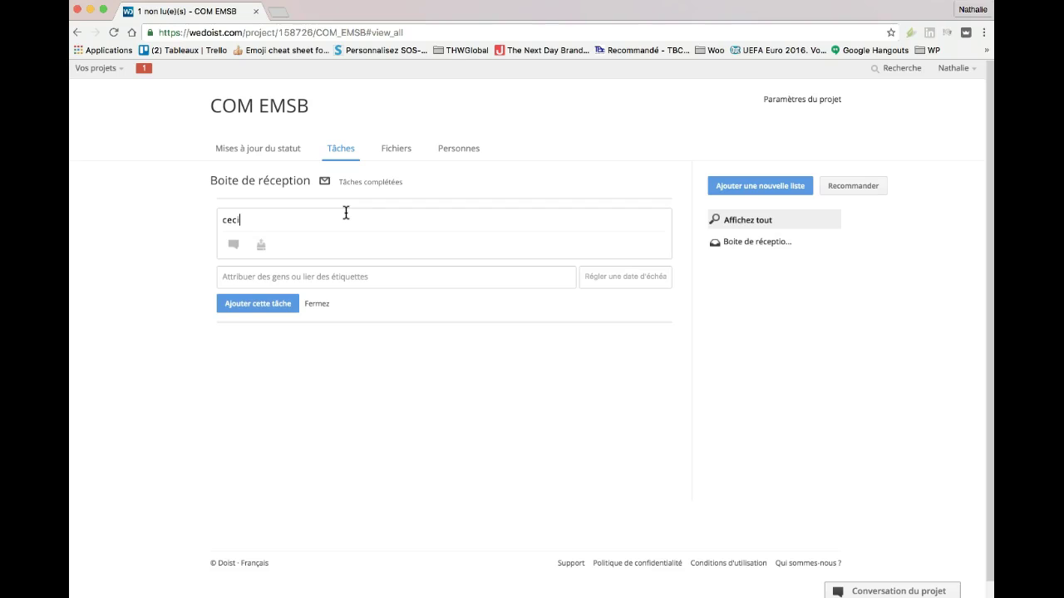
{"action": "key", "text": "Return"}
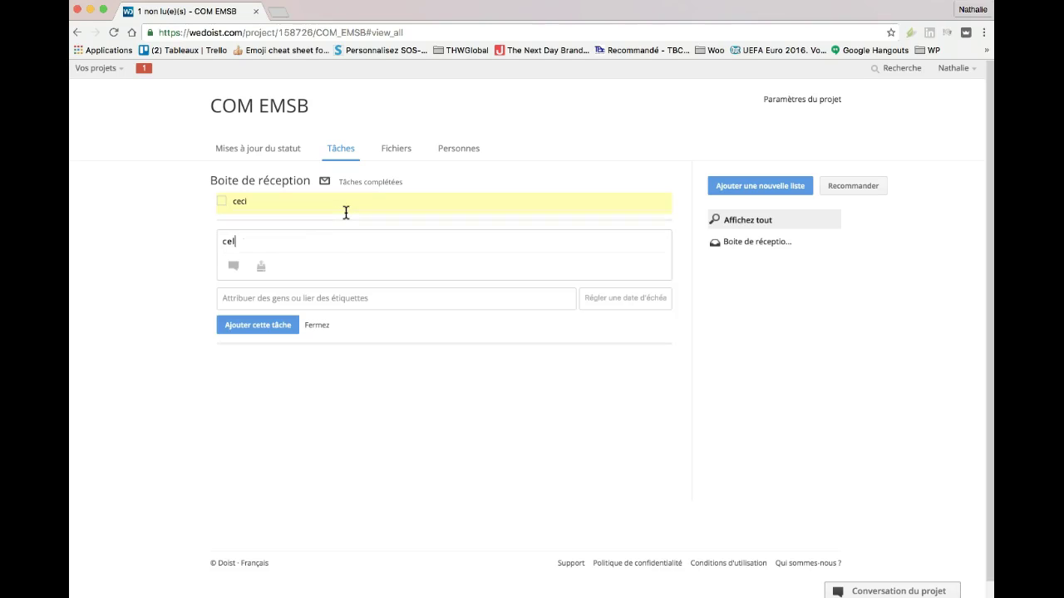
{"action": "key", "text": "Return"}
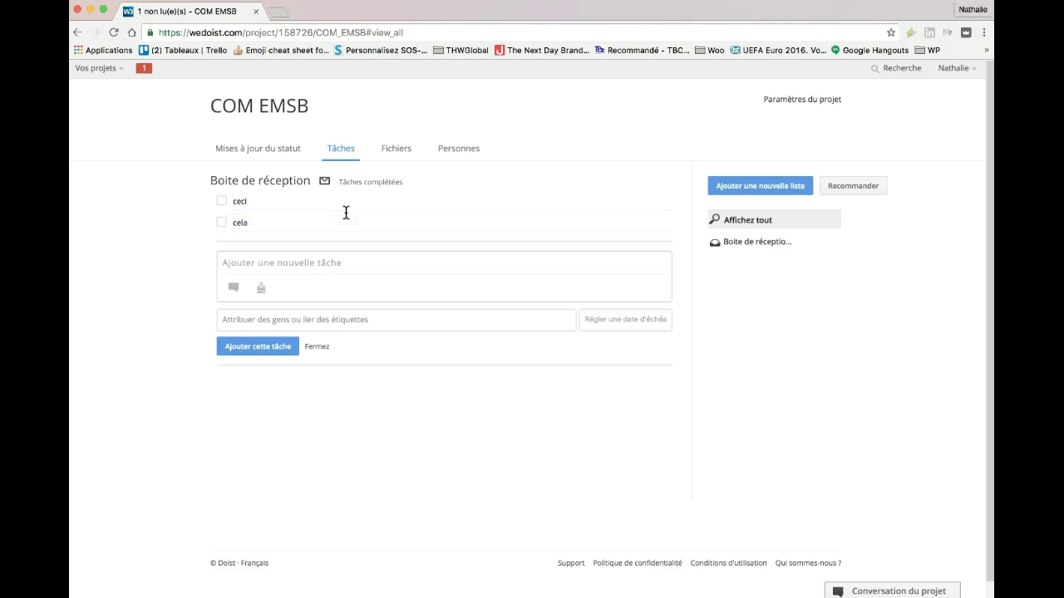
Add another task named "cela" and assign it to Everyone.
{"action": "left_click", "coordinate": [243, 323]}
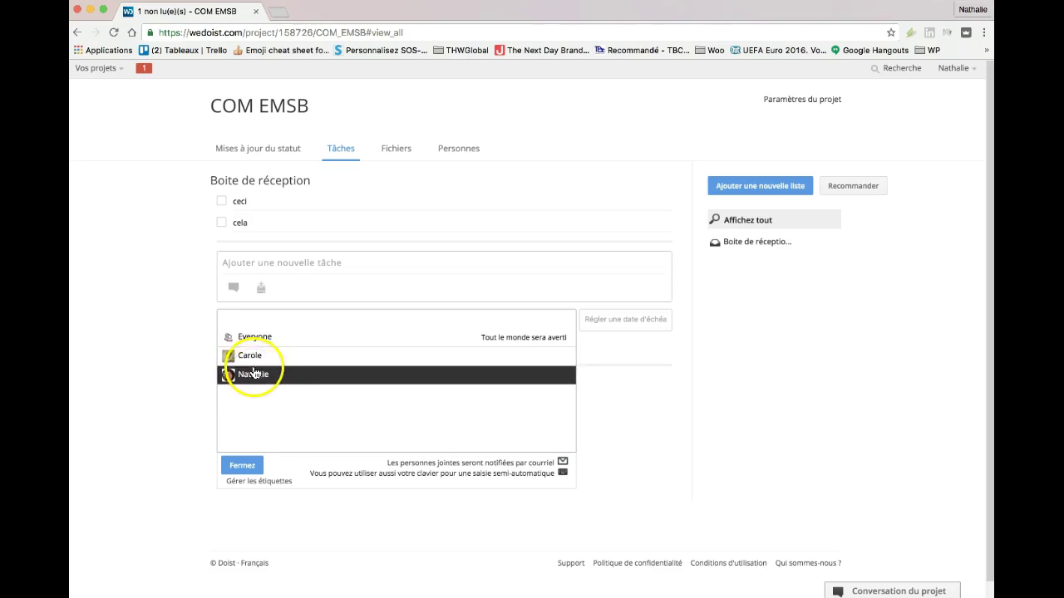
{"action": "left_click", "coordinate": [177, 366]}
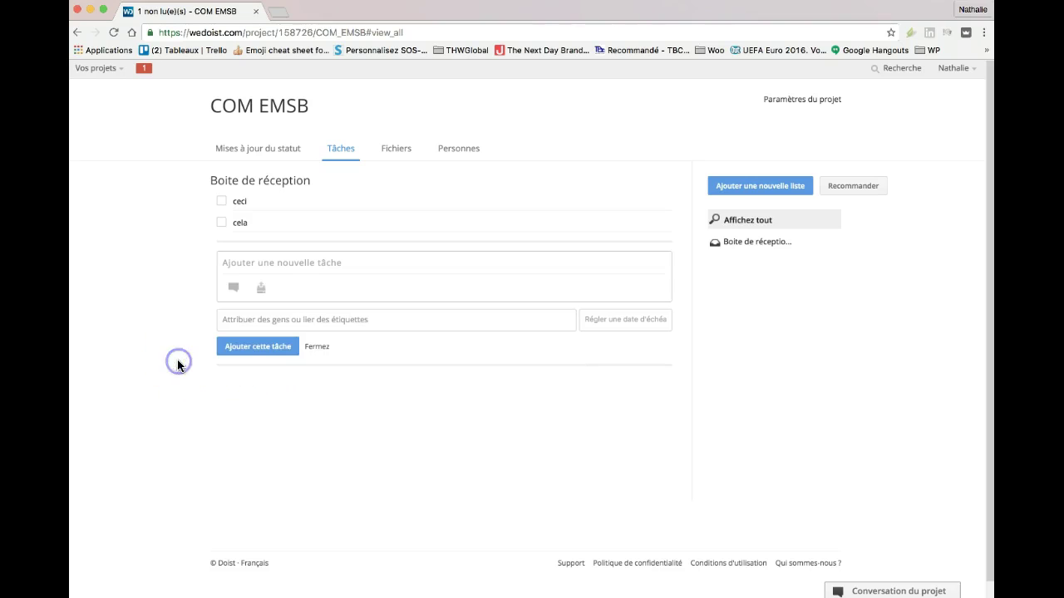
{"action": "left_click", "coordinate": [230, 263]}
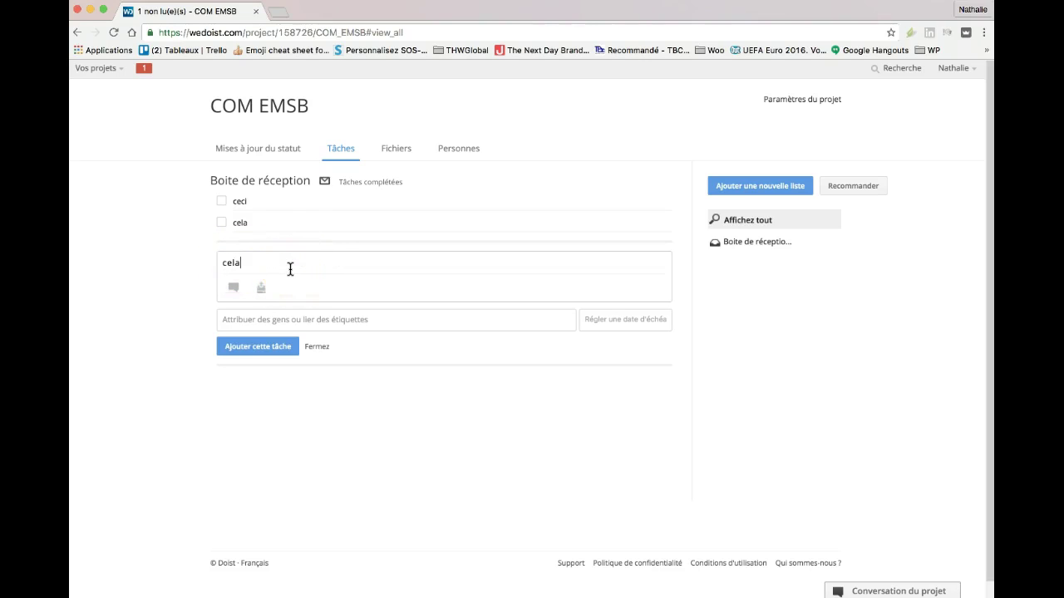
{"action": "left_click", "coordinate": [250, 325]}
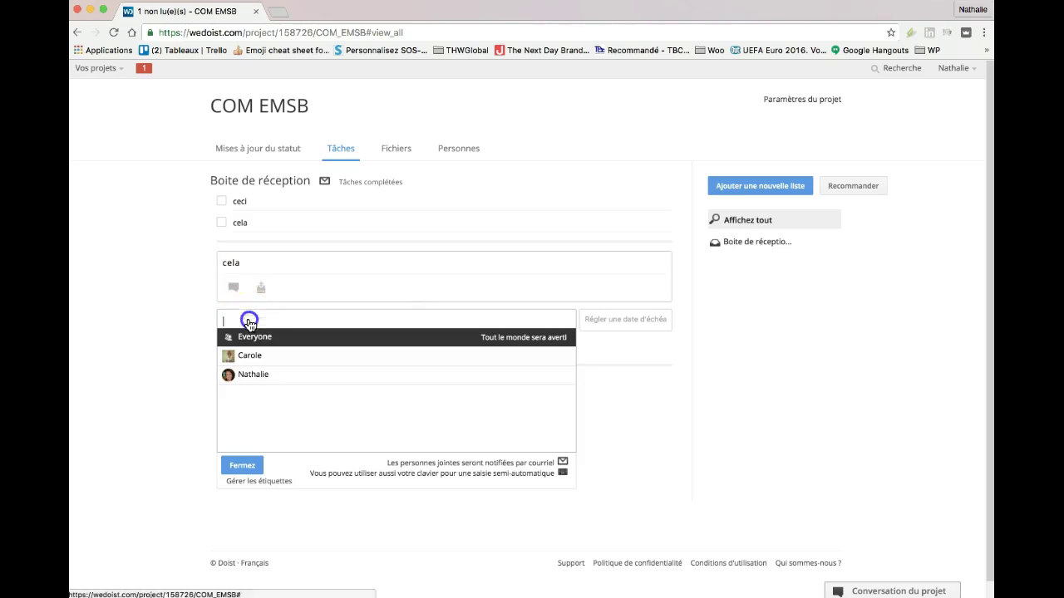
{"action": "left_click", "coordinate": [250, 340]}
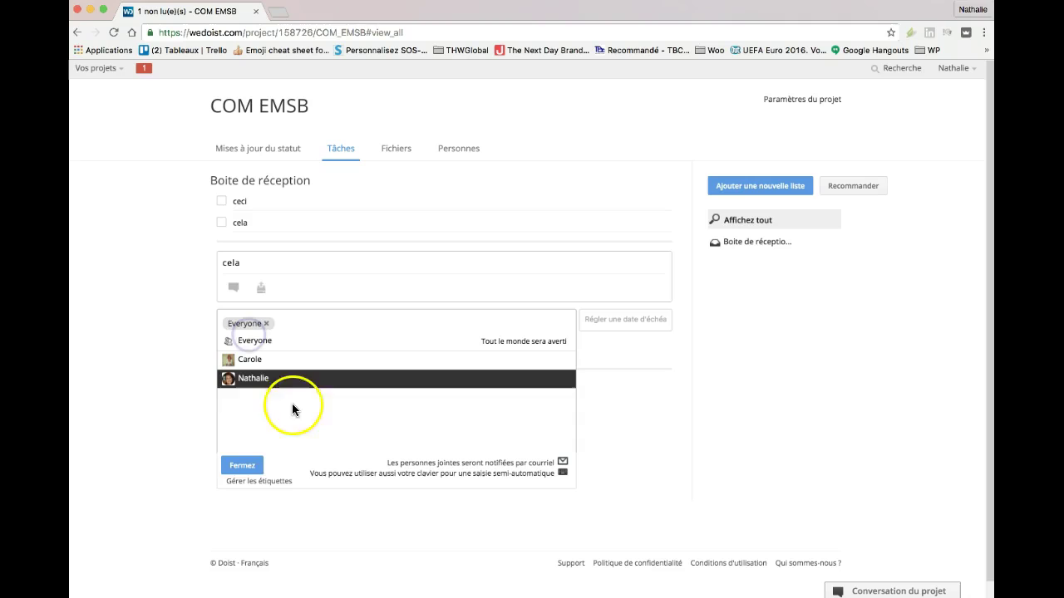
{"action": "left_click", "coordinate": [242, 465]}
{"action": "left_click", "coordinate": [257, 354]}
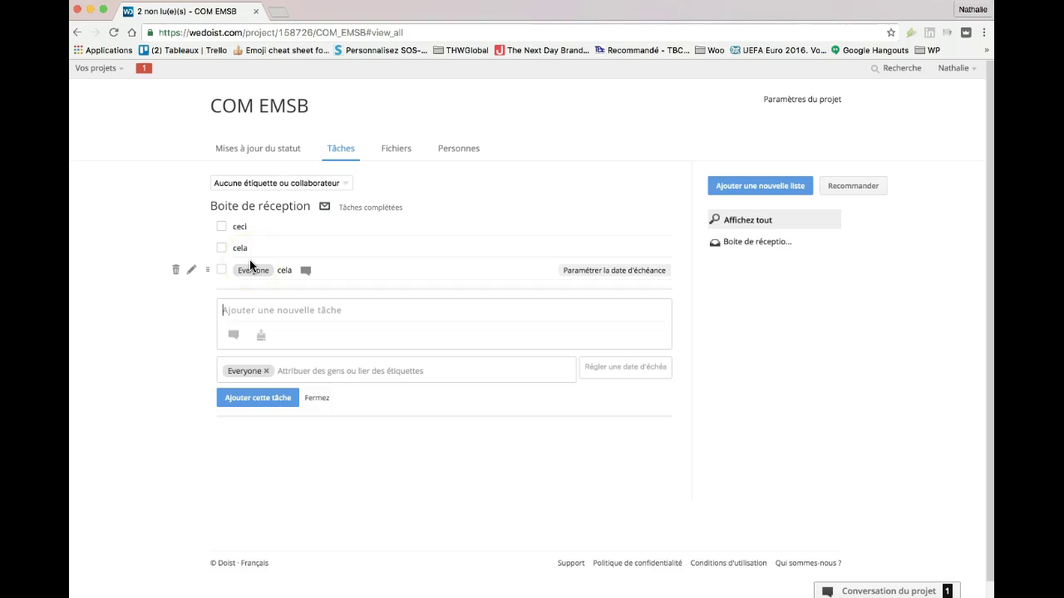
{"action": "left_click", "coordinate": [320, 271]}
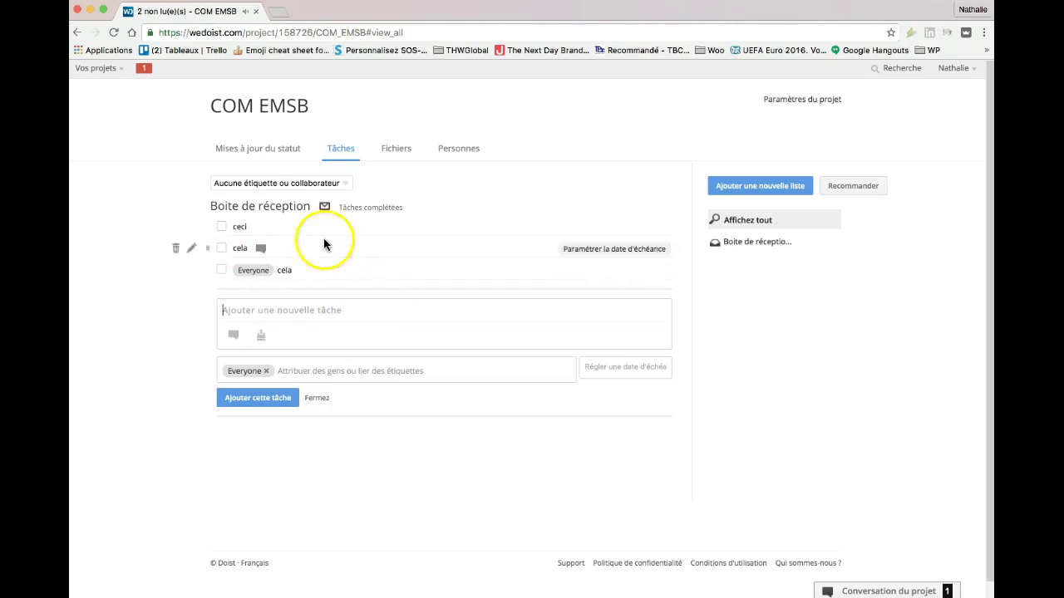
Filter the project list for "colla" and open the two-person Collaboration project.
{"action": "left_click", "coordinate": [96, 69]}
{"action": "left_click", "coordinate": [97, 159]}
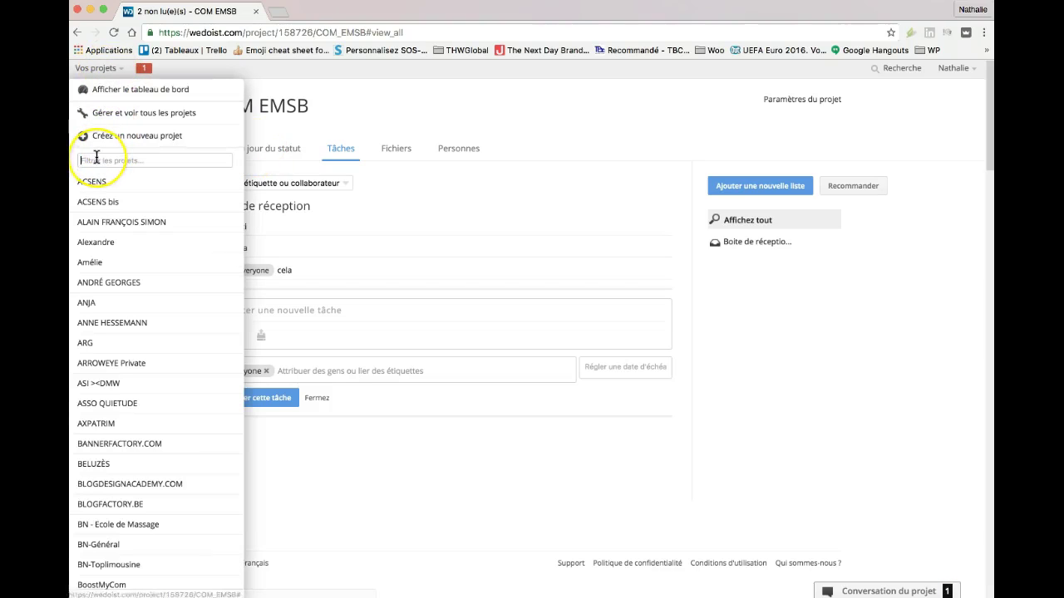
{"action": "type", "text": "colla"}
{"action": "left_click", "coordinate": [113, 192]}
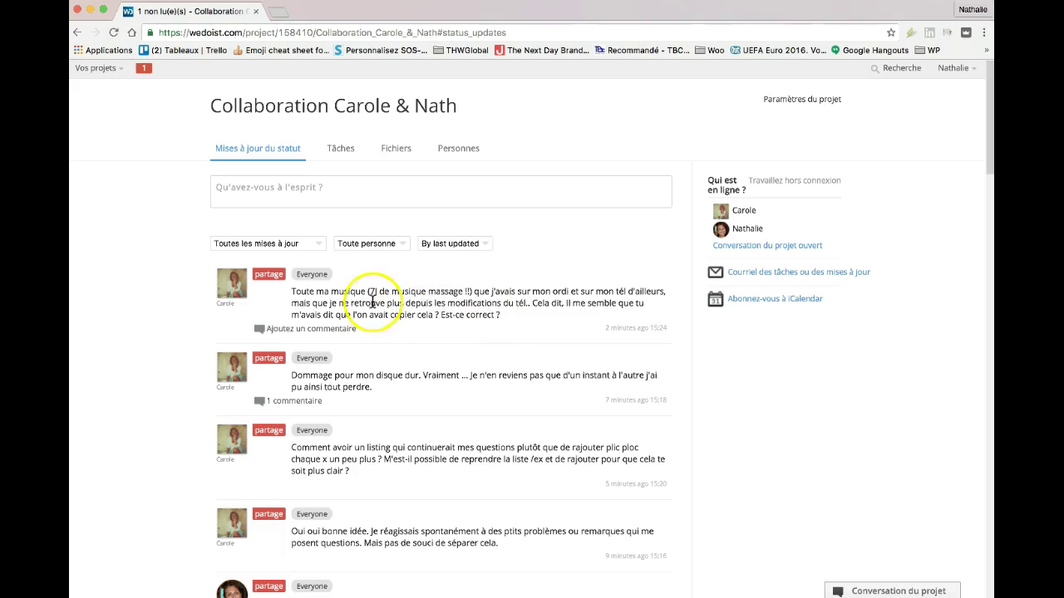
Copy the full text of the newest status update, the question about the missing massage music.
{"action": "left_click_drag", "start_coordinate": [302, 296], "coordinate": [480, 315]}
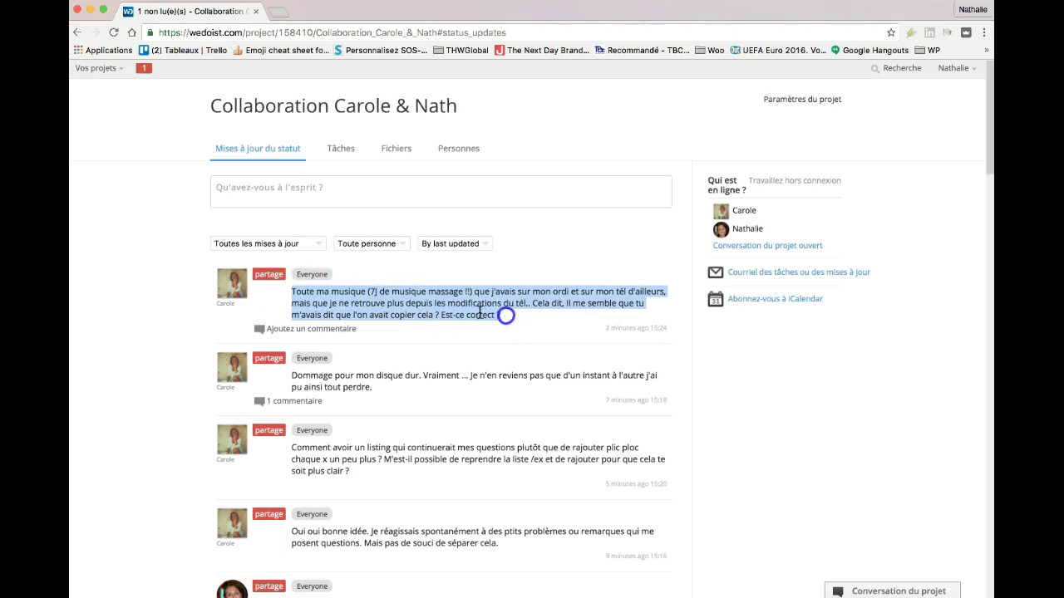
{"action": "right_click", "coordinate": [480, 314]}
{"action": "left_click", "coordinate": [500, 332]}
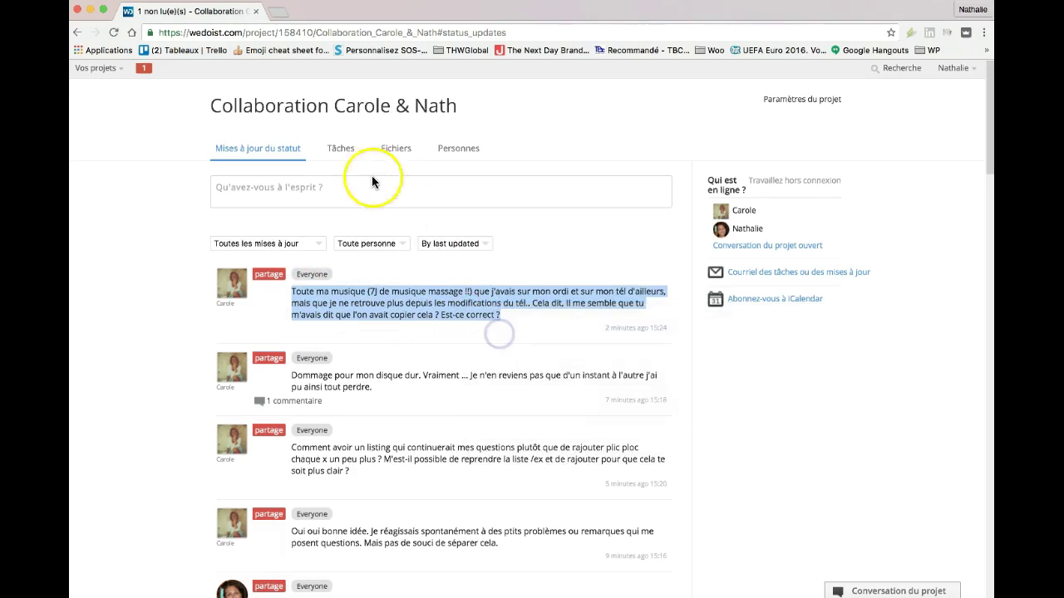
Start a new task at the end of the Collaboration project's task list and paste the copied message as its text.
{"action": "left_click", "coordinate": [340, 148]}
{"action": "scroll", "coordinate": [290, 324], "scroll_direction": "down", "scroll_amount": 2}
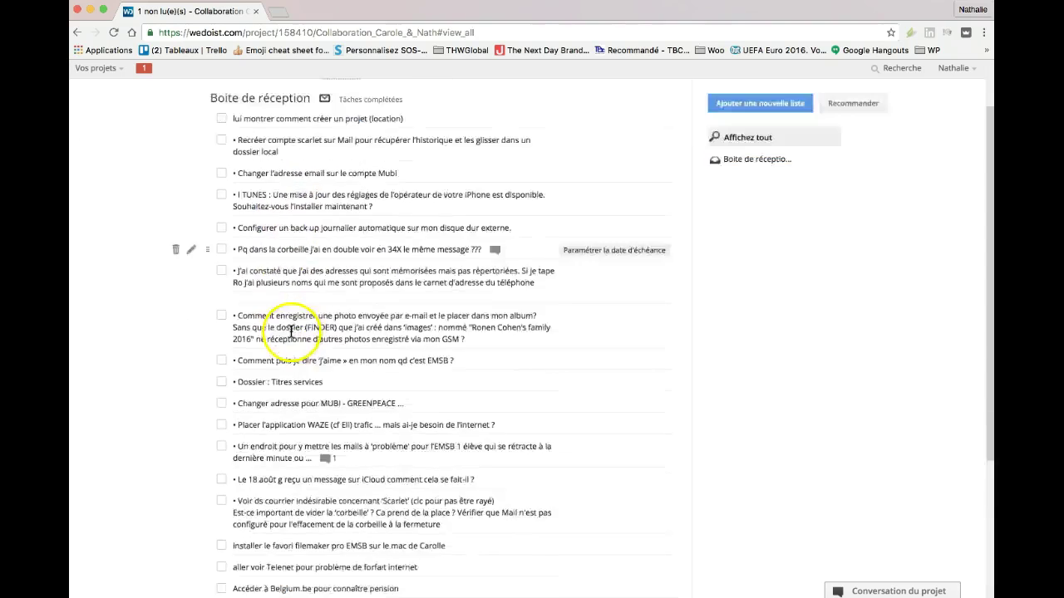
{"action": "scroll", "coordinate": [291, 333], "scroll_direction": "down", "scroll_amount": 5}
{"action": "left_click", "coordinate": [246, 471]}
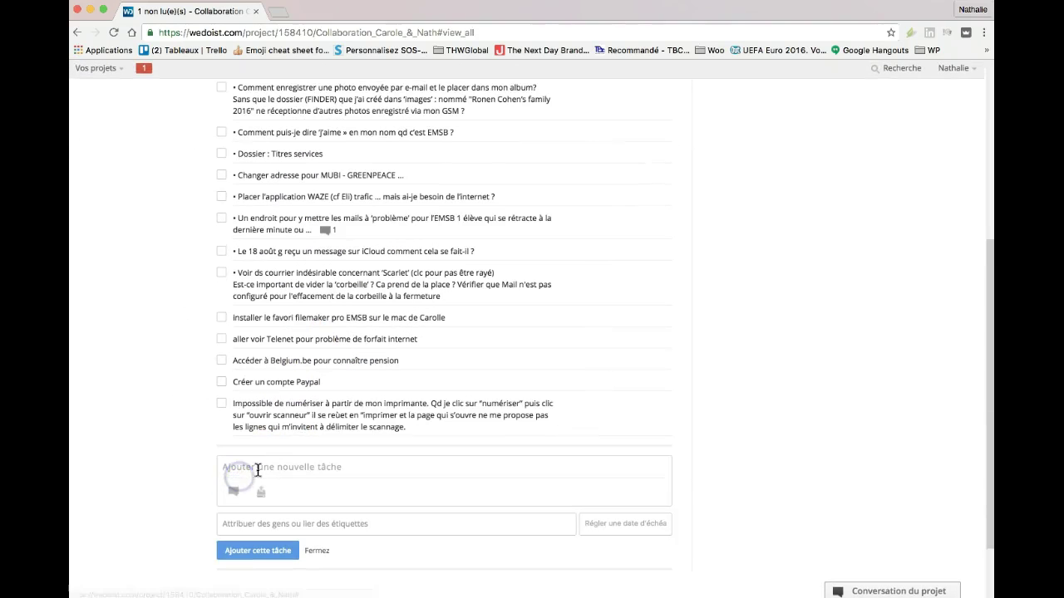
{"action": "key", "text": "super+v"}
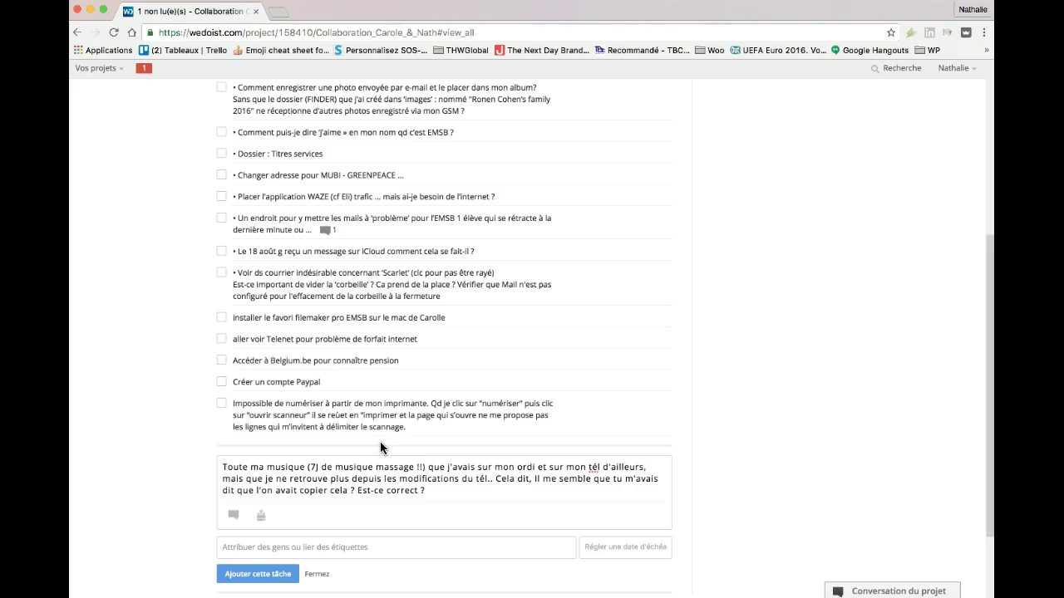
Assign the massage music task to Everyone and add it to the list.
{"action": "left_click", "coordinate": [254, 548]}
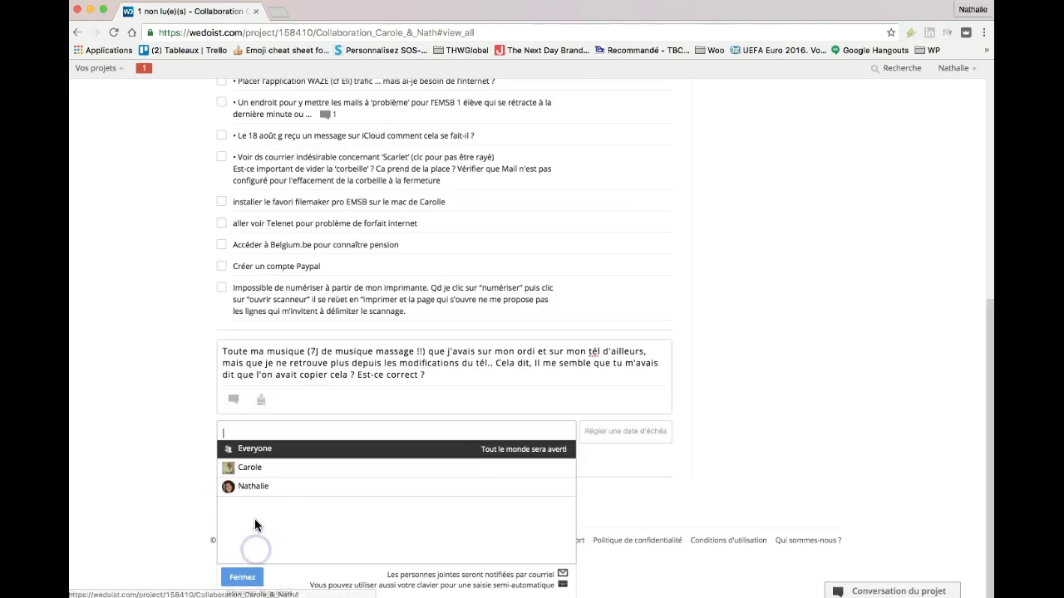
{"action": "left_click", "coordinate": [223, 448]}
{"action": "left_click", "coordinate": [242, 577]}
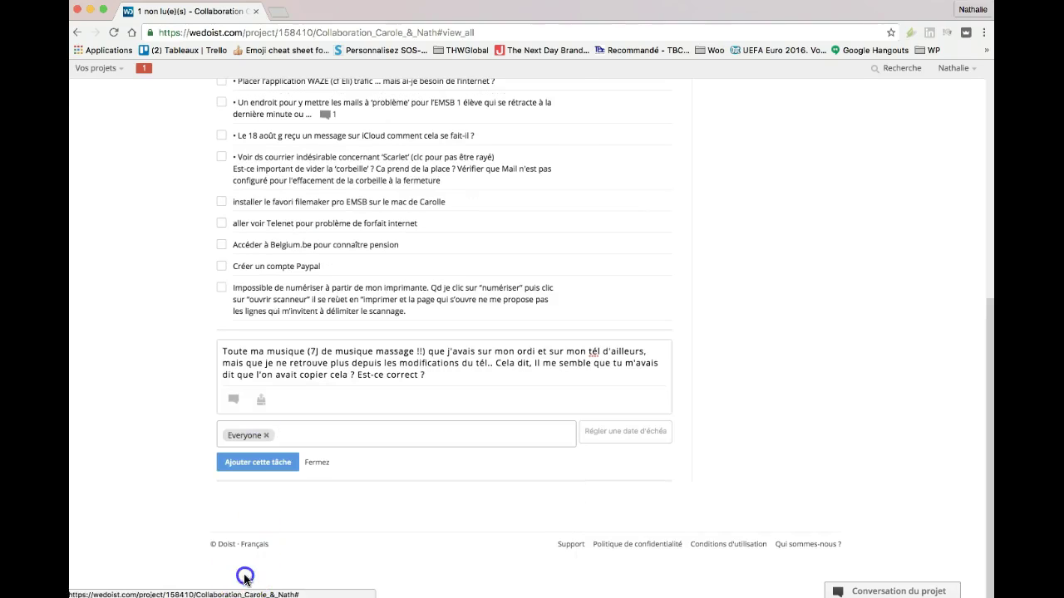
{"action": "left_click", "coordinate": [248, 464]}
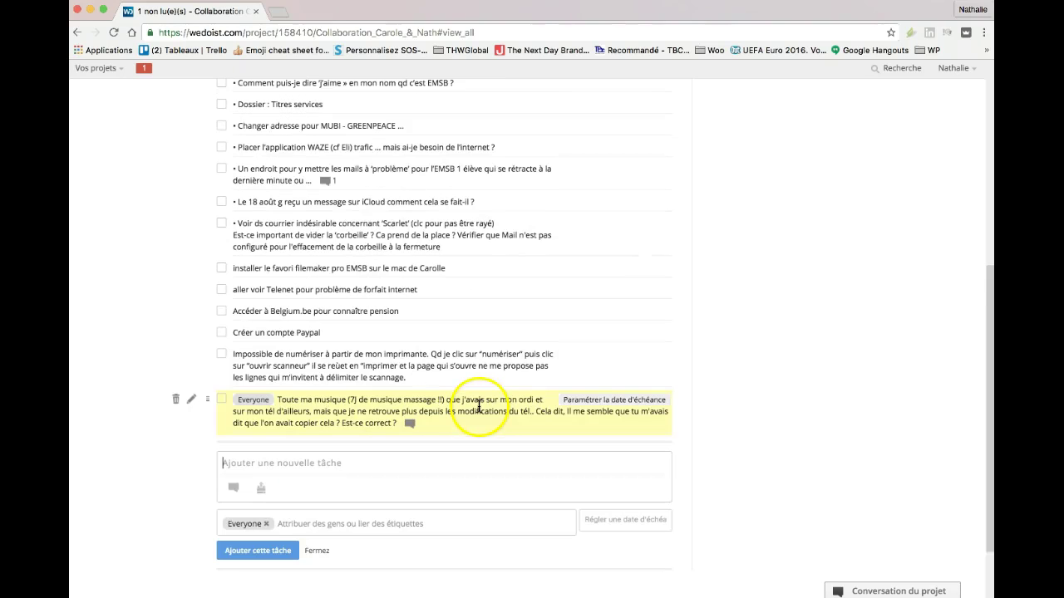
Review the Collaboration project's status updates, from the newly added task down through the older shared messages.
{"action": "scroll", "coordinate": [478, 405], "scroll_direction": "up", "scroll_amount": 5}
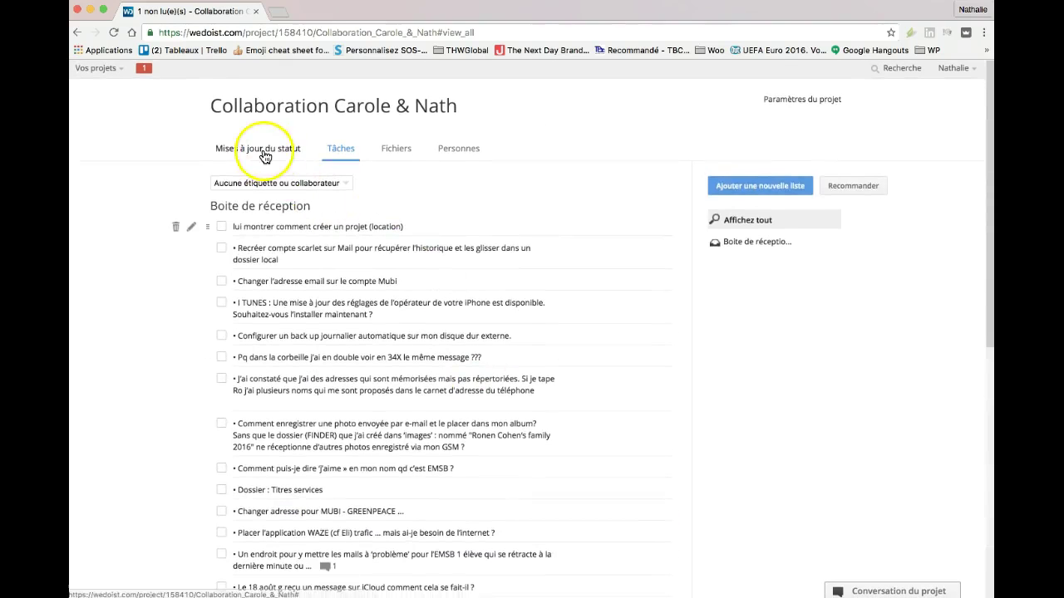
{"action": "left_click", "coordinate": [261, 151]}
{"action": "scroll", "coordinate": [418, 299], "scroll_direction": "down", "scroll_amount": 2}
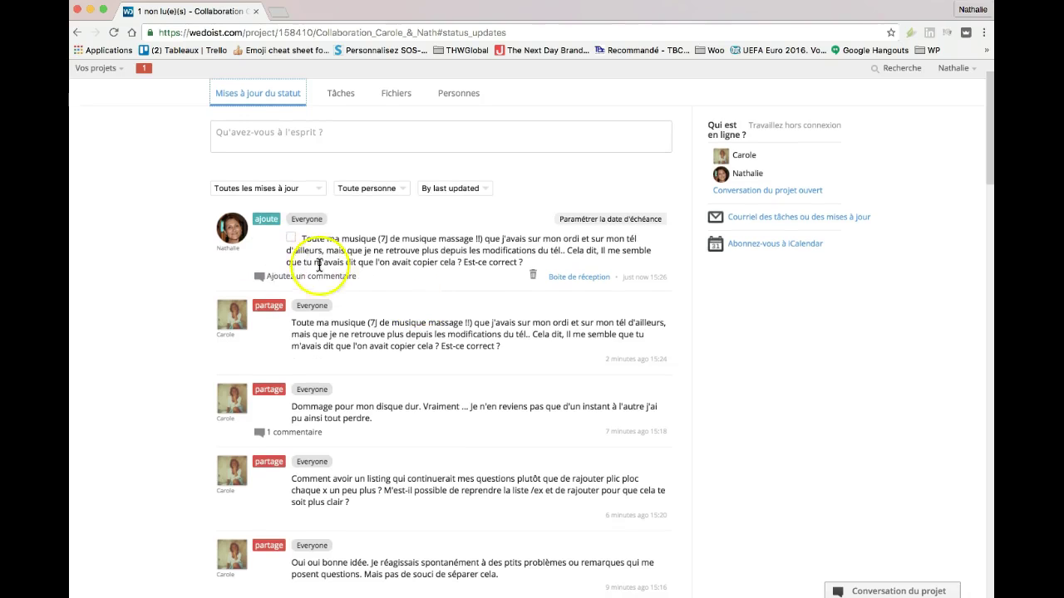
{"action": "scroll", "coordinate": [364, 264], "scroll_direction": "down", "scroll_amount": 4}
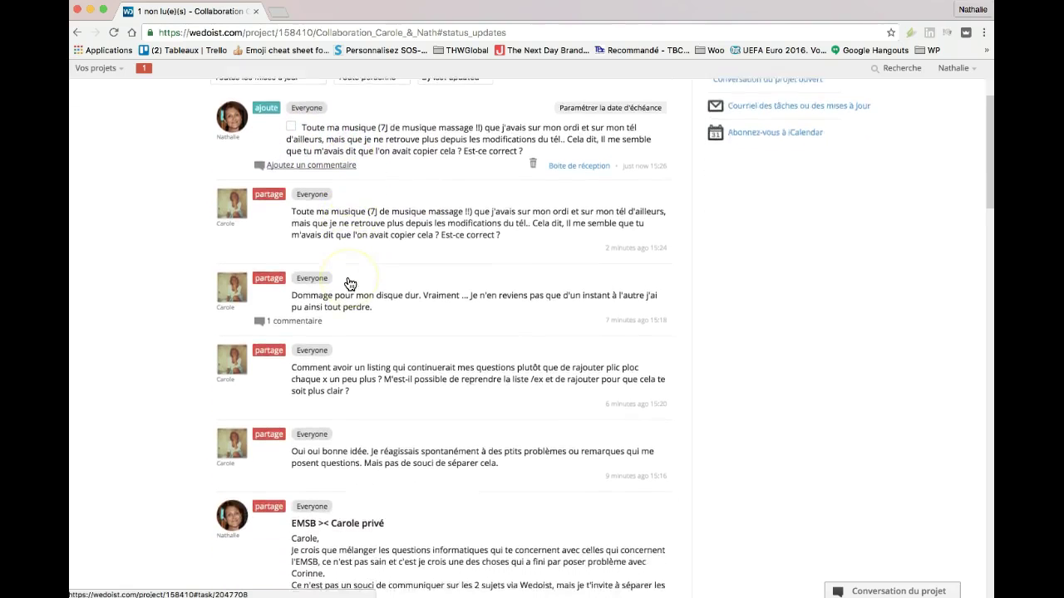
{"action": "scroll", "coordinate": [361, 314], "scroll_direction": "down", "scroll_amount": 1}
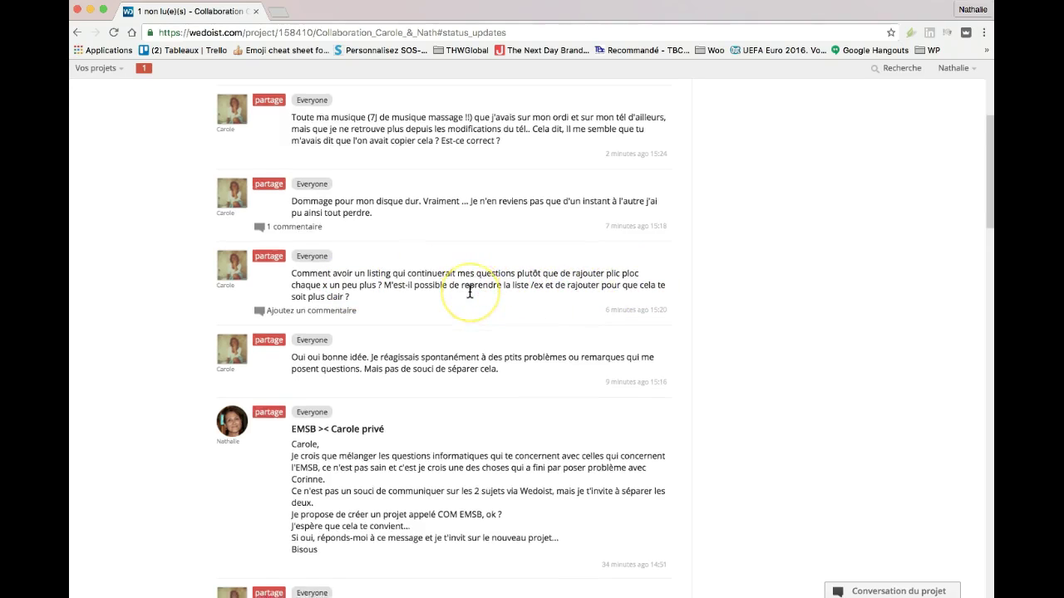
{"action": "scroll", "coordinate": [470, 292], "scroll_direction": "down", "scroll_amount": 2}
{"action": "scroll", "coordinate": [470, 290], "scroll_direction": "down", "scroll_amount": 1}
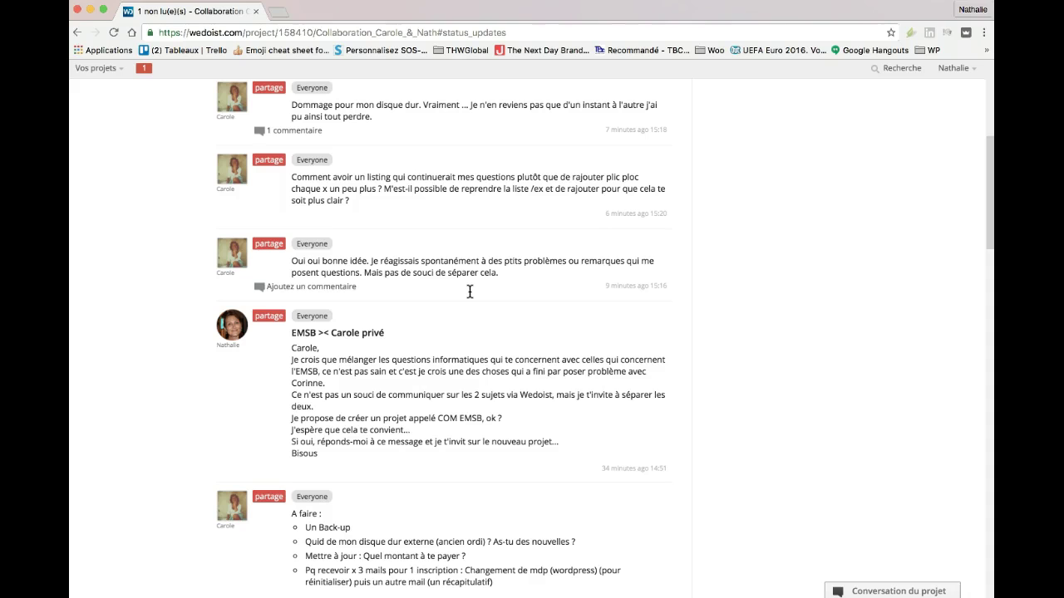
{"action": "scroll", "coordinate": [470, 291], "scroll_direction": "down", "scroll_amount": 3}
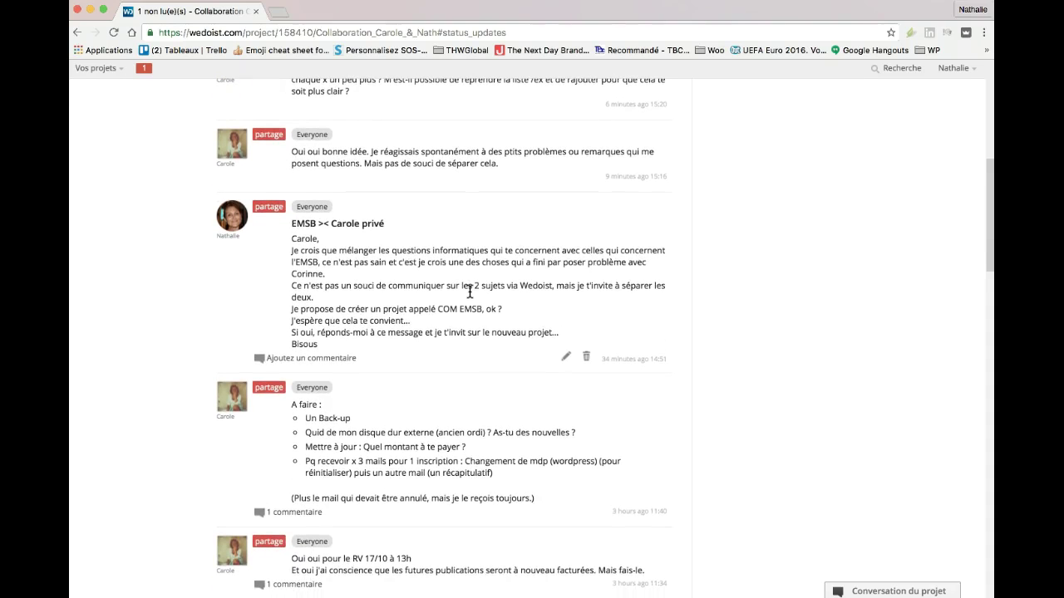
Copy the item "Back-up" from the shared "A faire" status message in the Collaboration project.
{"action": "scroll", "coordinate": [427, 321], "scroll_direction": "down", "scroll_amount": 2}
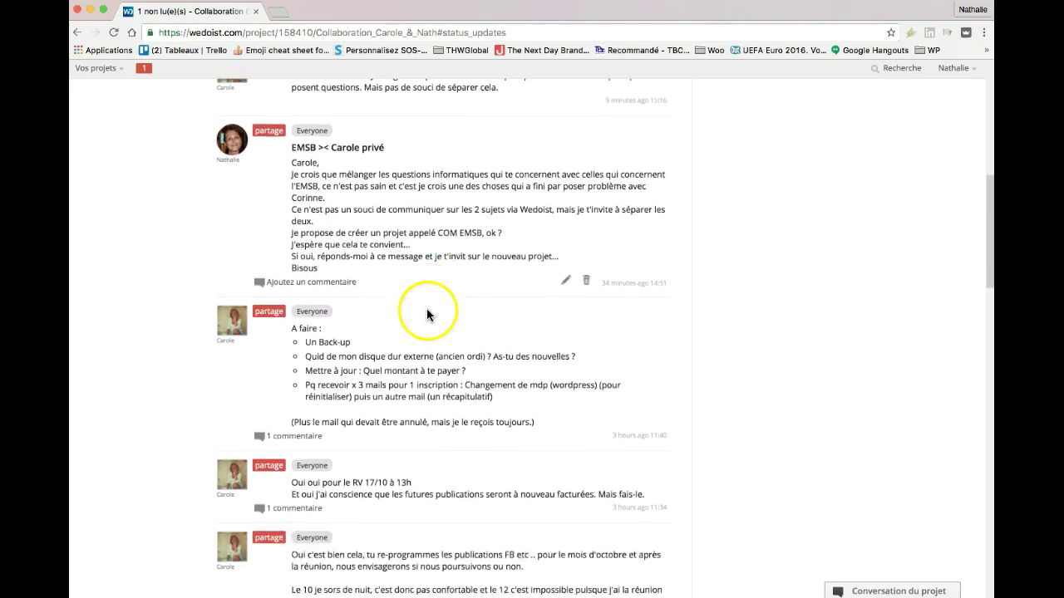
{"action": "scroll", "coordinate": [426, 314], "scroll_direction": "down", "scroll_amount": 2}
{"action": "left_click_drag", "start_coordinate": [349, 282], "coordinate": [329, 281]}
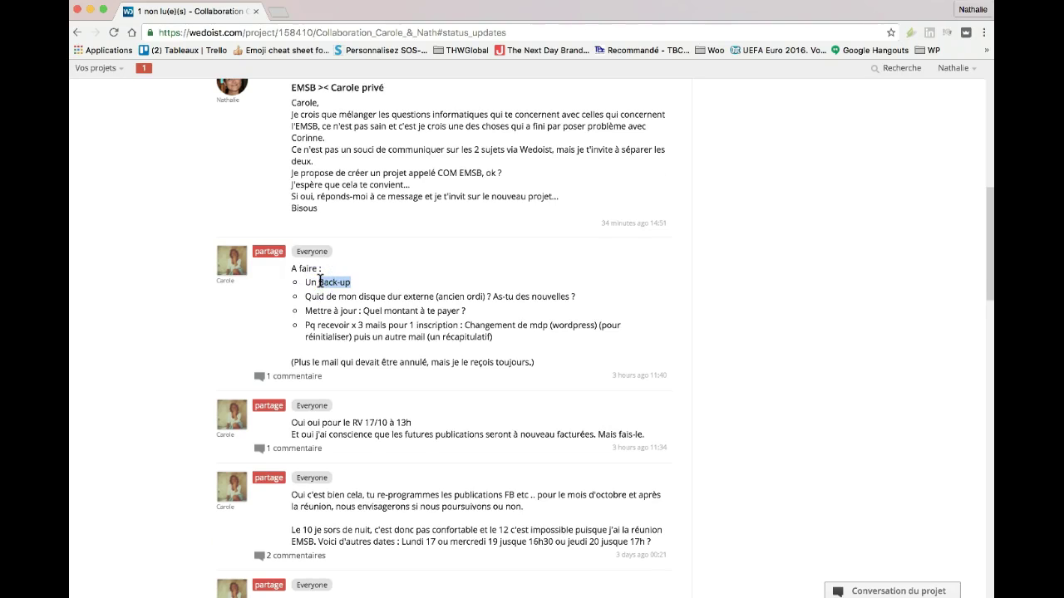
Add "Back-up" as a new task assigned to Everyone at the end of the Collaboration project's task list.
{"action": "scroll", "coordinate": [321, 250], "scroll_direction": "up", "scroll_amount": 15}
{"action": "left_click", "coordinate": [339, 149]}
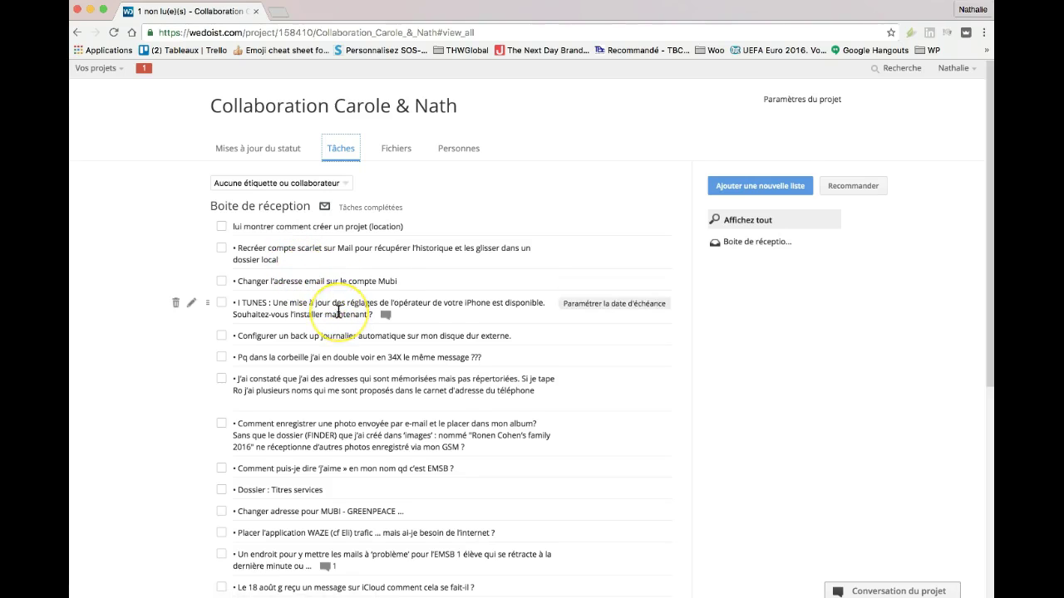
{"action": "scroll", "coordinate": [338, 313], "scroll_direction": "down", "scroll_amount": 2}
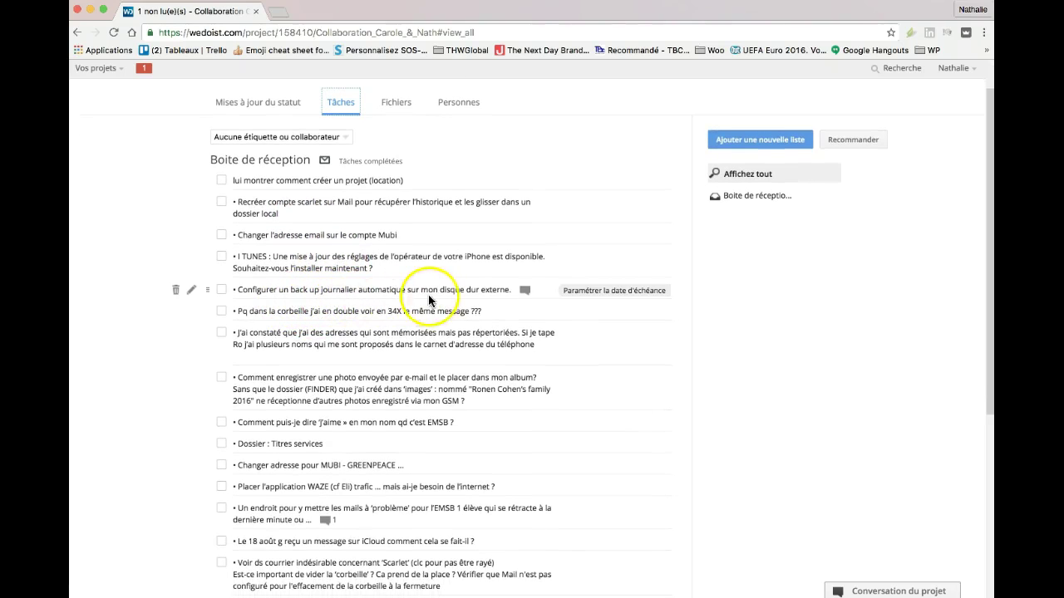
{"action": "scroll", "coordinate": [440, 292], "scroll_direction": "down", "scroll_amount": 2}
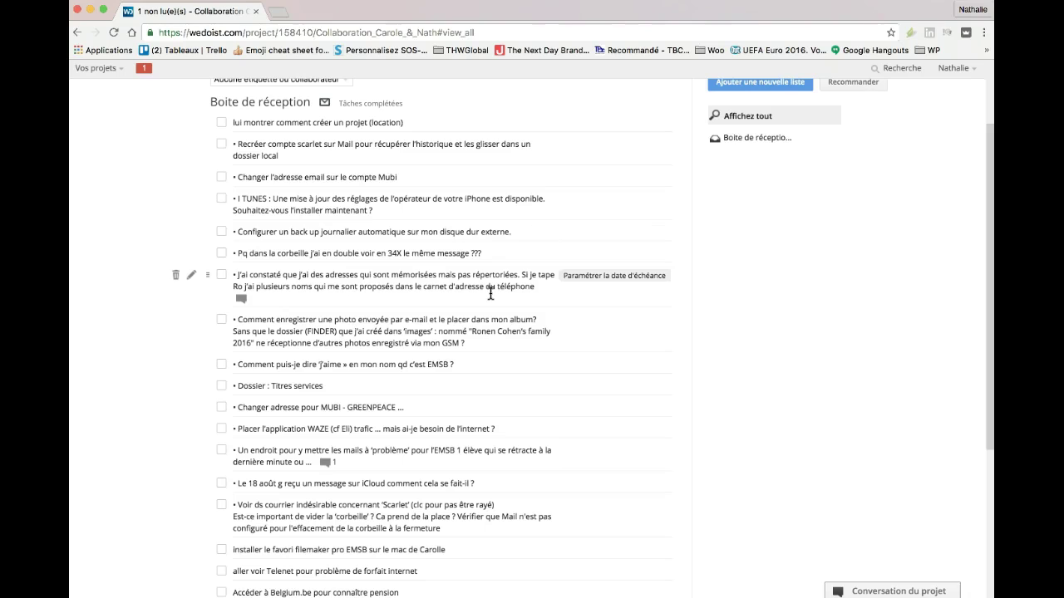
{"action": "scroll", "coordinate": [490, 293], "scroll_direction": "down", "scroll_amount": 10}
{"action": "left_click", "coordinate": [240, 472]}
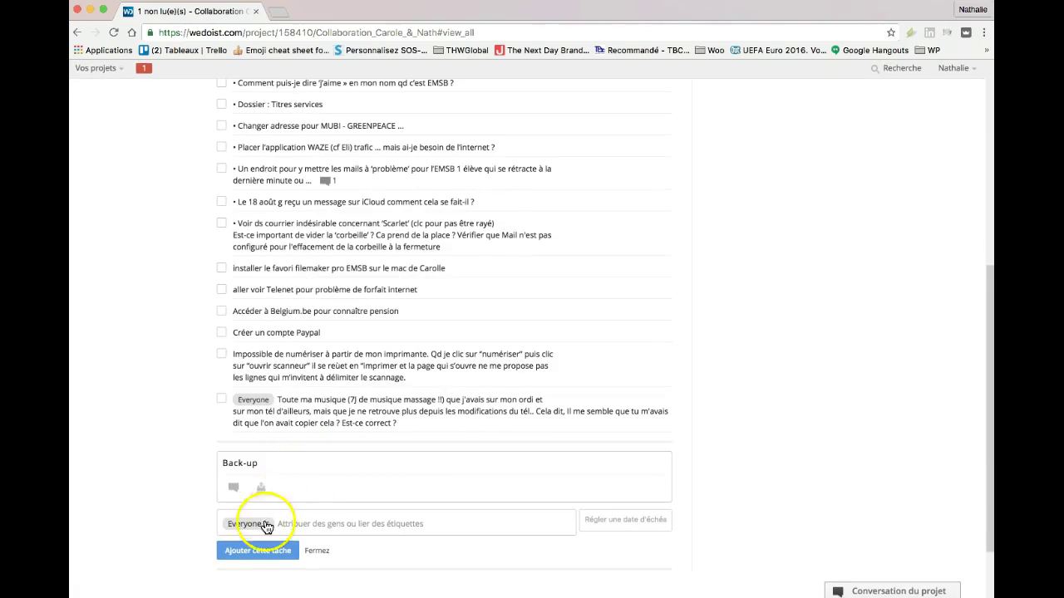
{"action": "left_click", "coordinate": [255, 550]}
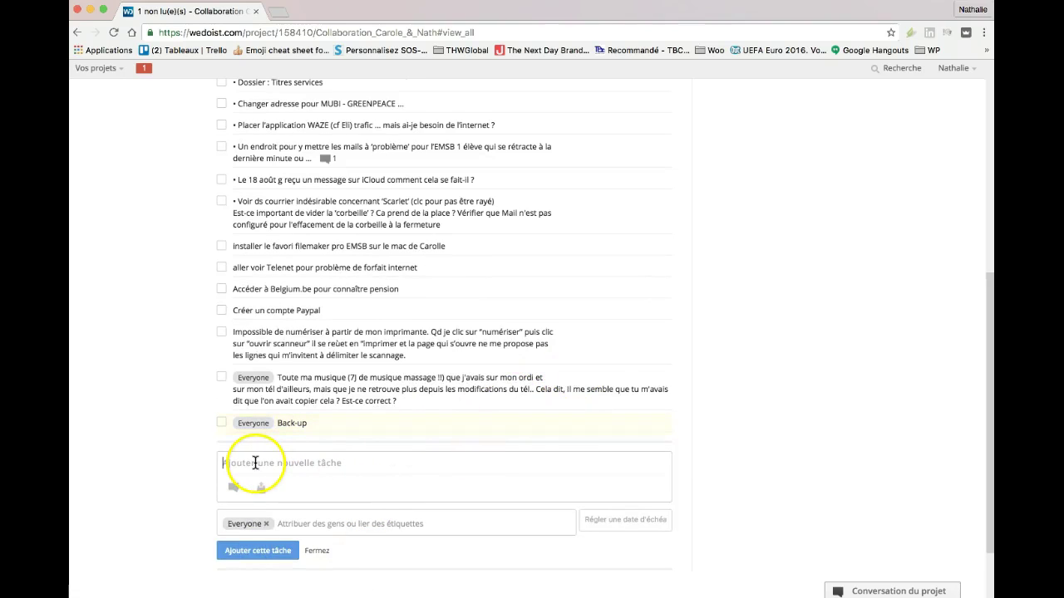
Return to the project's status updates and examine the "A faire" message, highlighting its question "Mettre à jour : Quel montant à te payer ?".
{"action": "scroll", "coordinate": [410, 181], "scroll_direction": "up", "scroll_amount": 5}
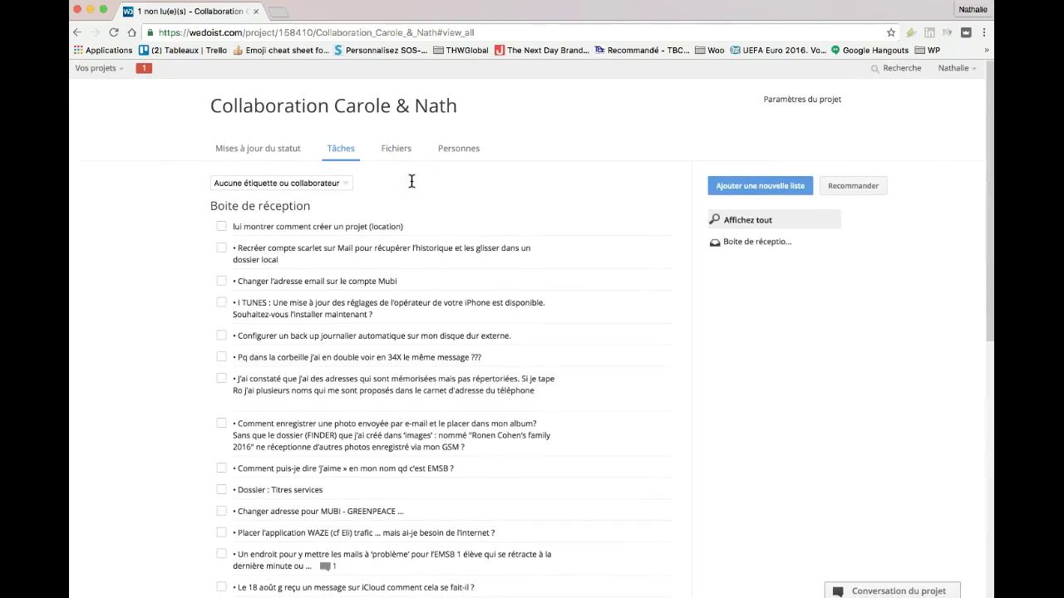
{"action": "left_click", "coordinate": [271, 153]}
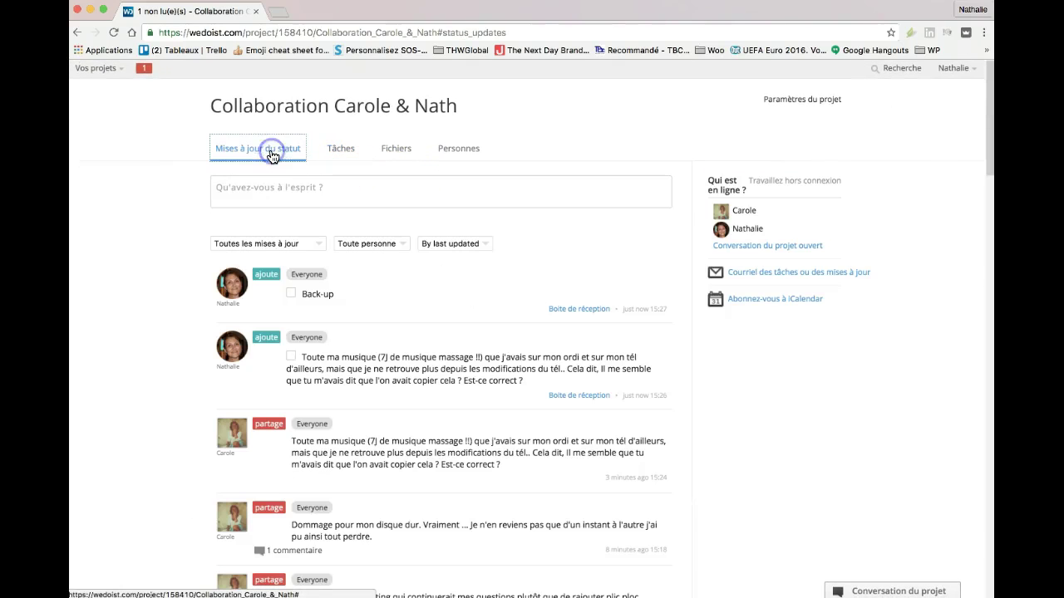
{"action": "left_click", "coordinate": [394, 277]}
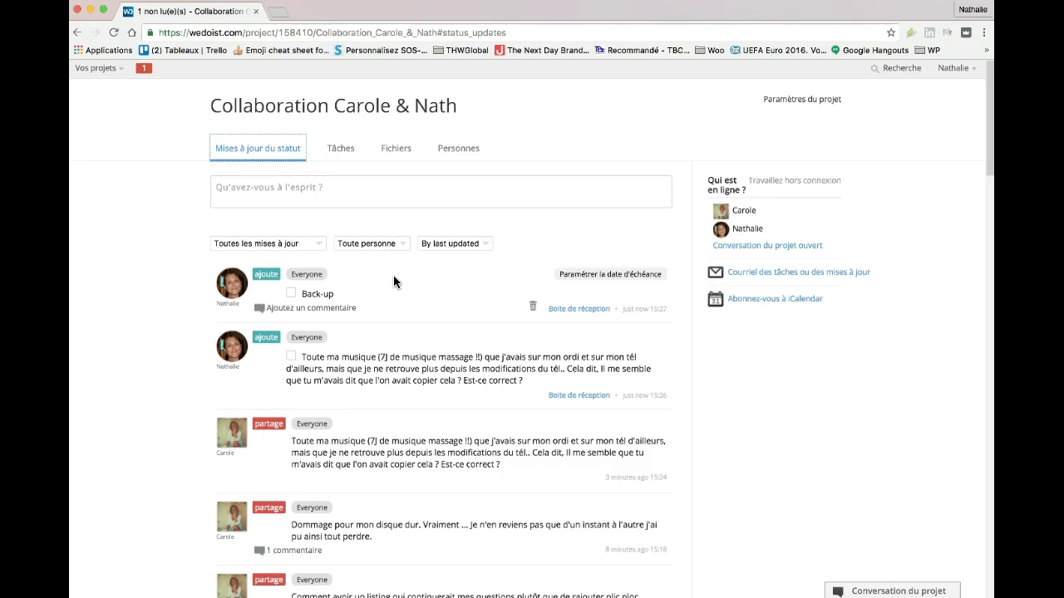
{"action": "scroll", "coordinate": [393, 281], "scroll_direction": "down", "scroll_amount": 10}
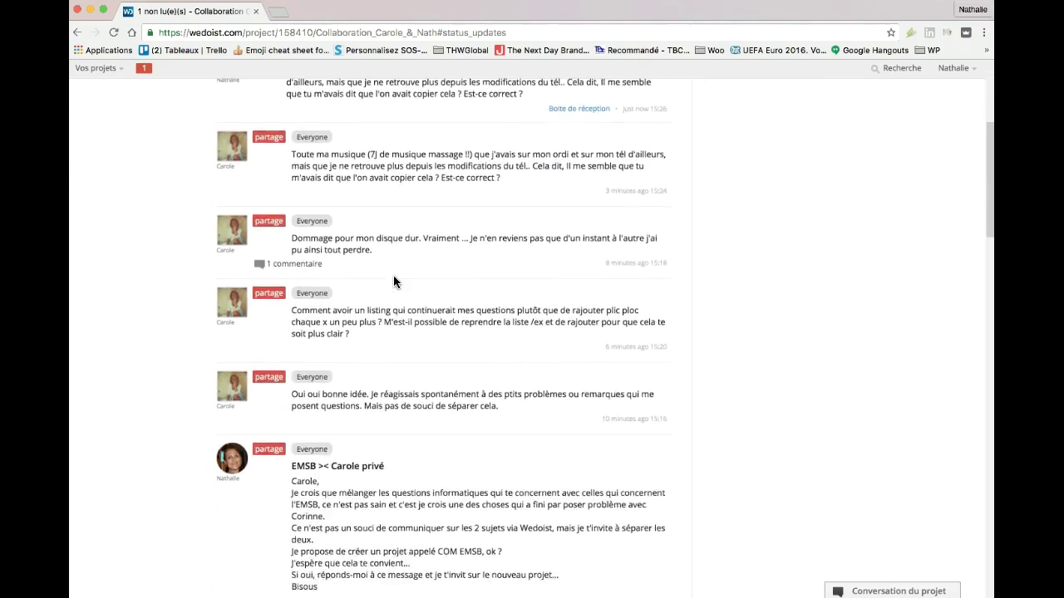
{"action": "scroll", "coordinate": [393, 275], "scroll_direction": "down", "scroll_amount": 5}
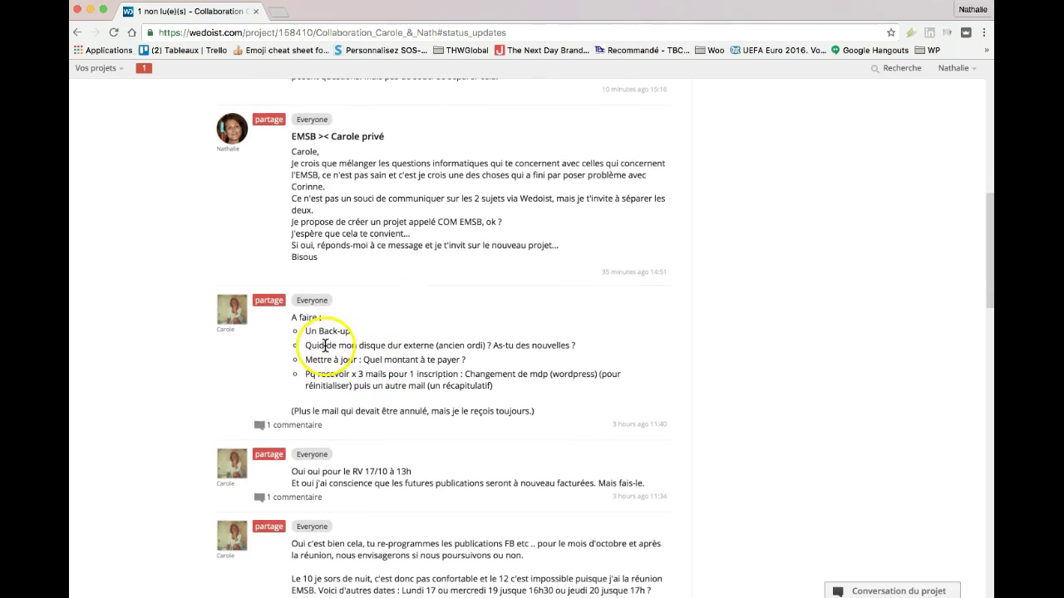
{"action": "scroll", "coordinate": [466, 348], "scroll_direction": "down", "scroll_amount": 1}
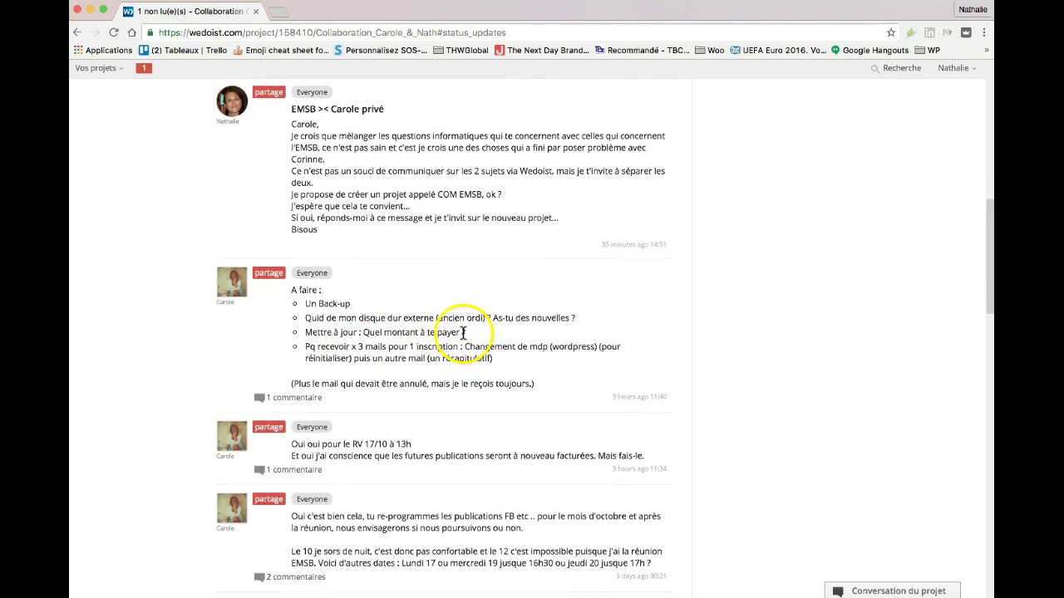
{"action": "left_click_drag", "start_coordinate": [465, 331], "coordinate": [278, 330]}
{"action": "left_click", "coordinate": [408, 337]}
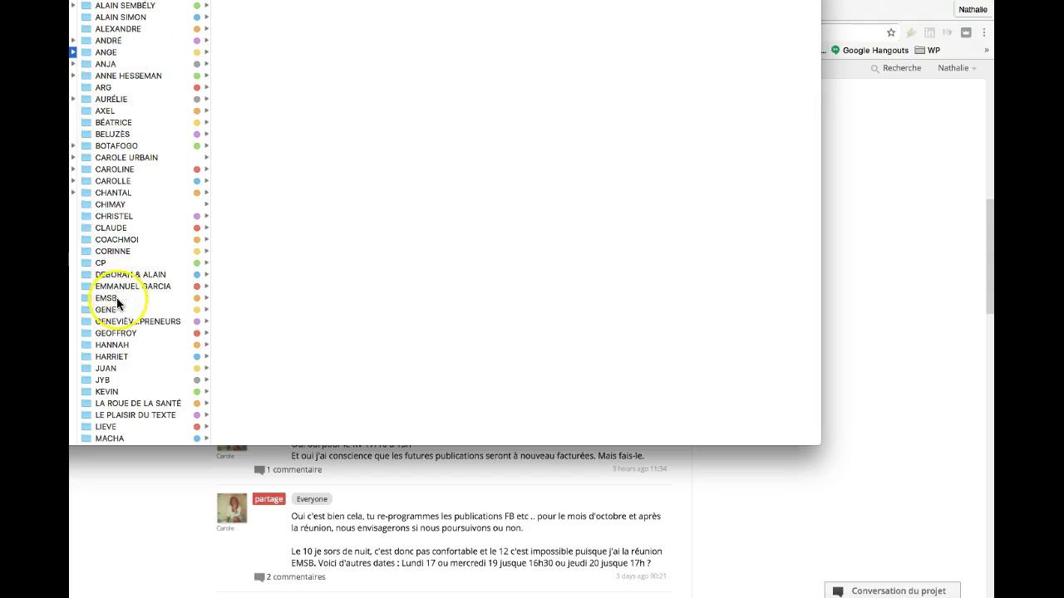
Open the shared accounts workbook from the client's own folder in Finder and clear the Finder window out of the way.
{"action": "left_click", "coordinate": [113, 182]}
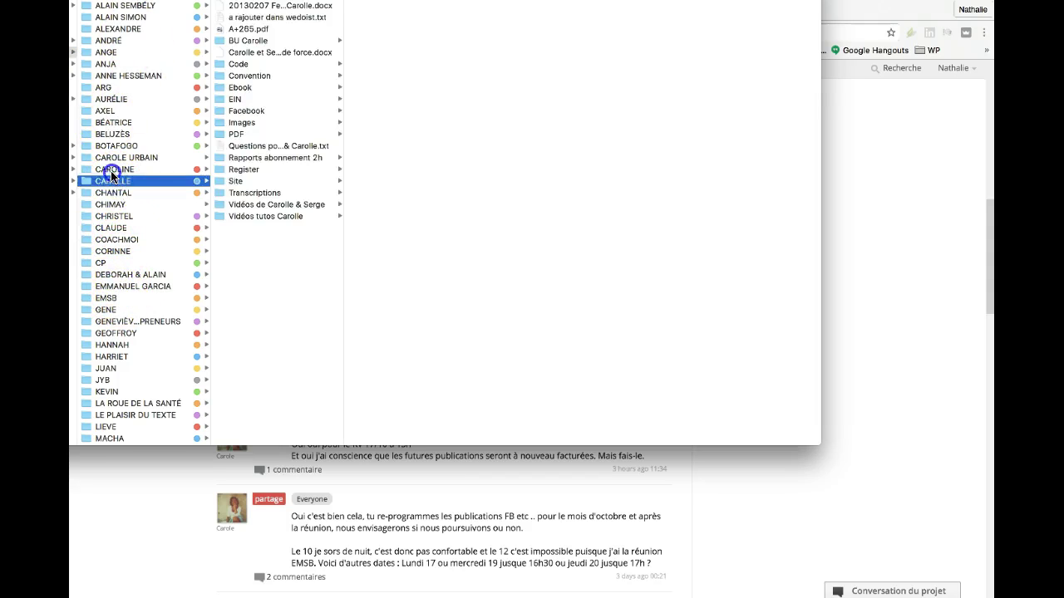
{"action": "left_click", "coordinate": [114, 169]}
{"action": "left_click", "coordinate": [117, 158]}
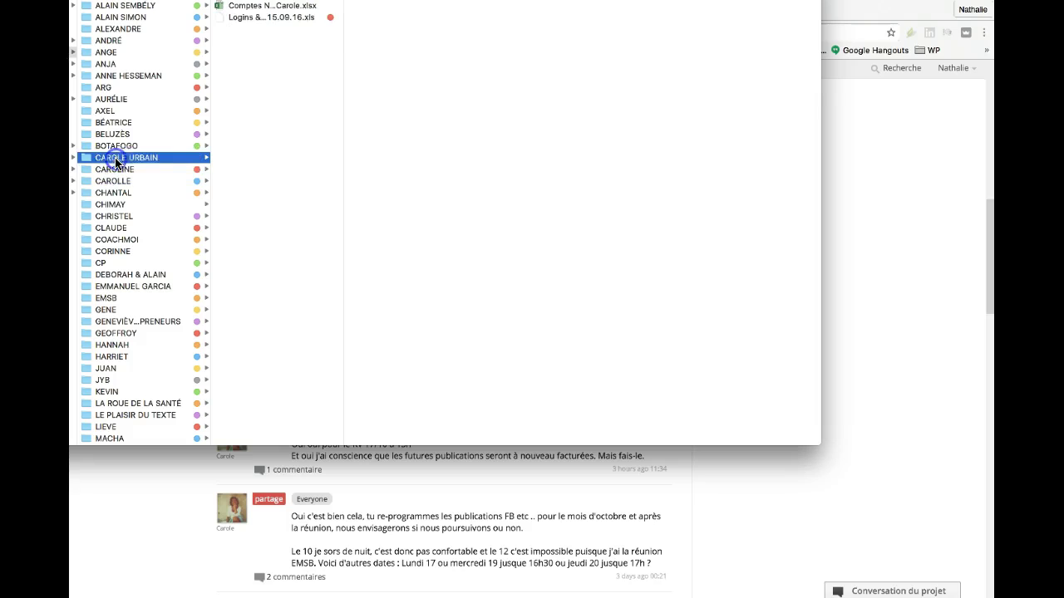
{"action": "left_click", "coordinate": [256, 6]}
{"action": "double_click", "coordinate": [256, 6]}
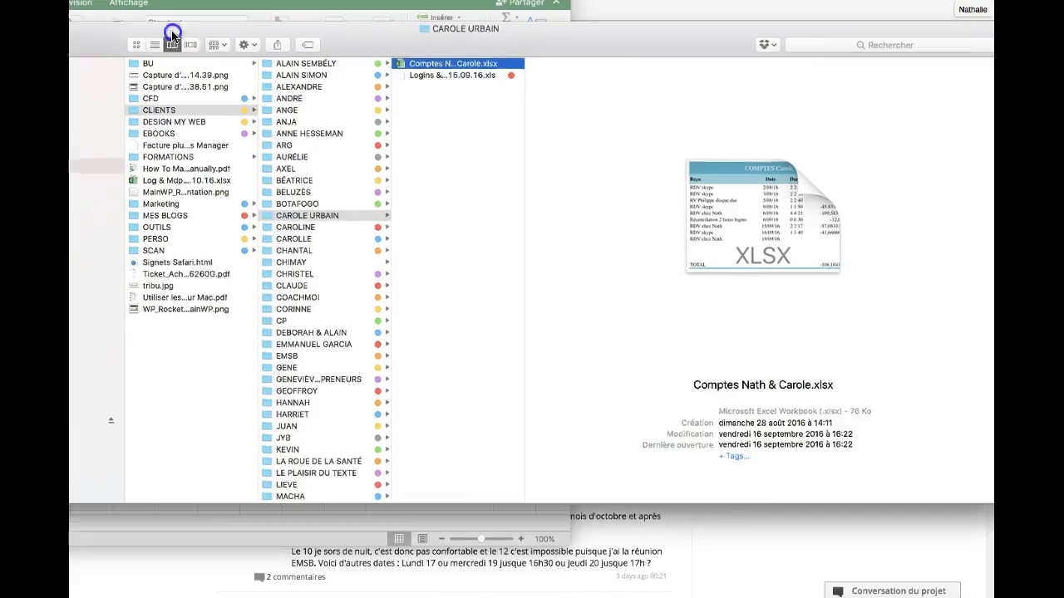
{"action": "left_click", "coordinate": [334, 56]}
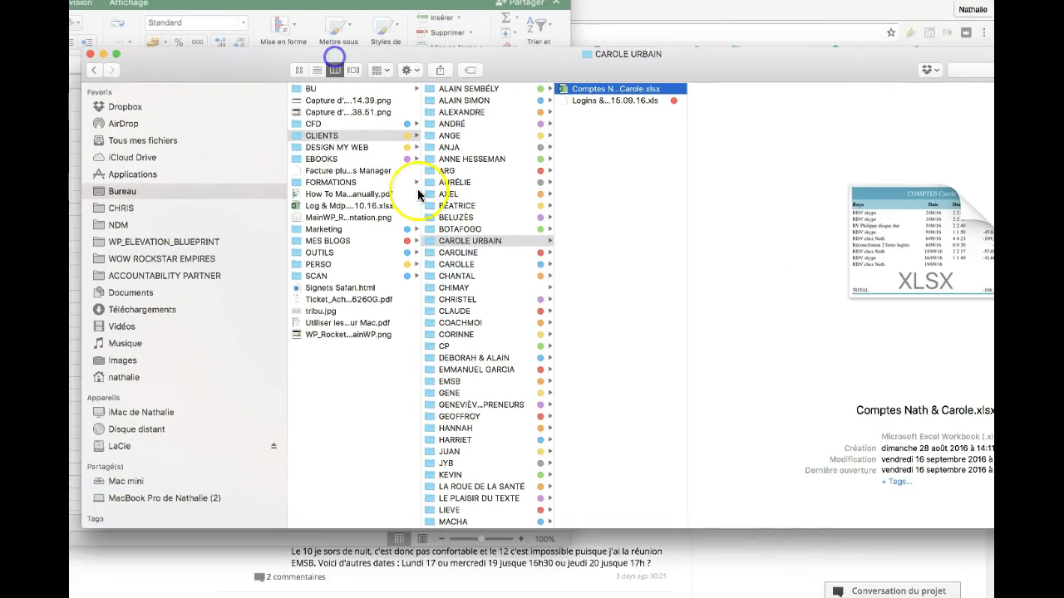
{"action": "left_click", "coordinate": [103, 54]}
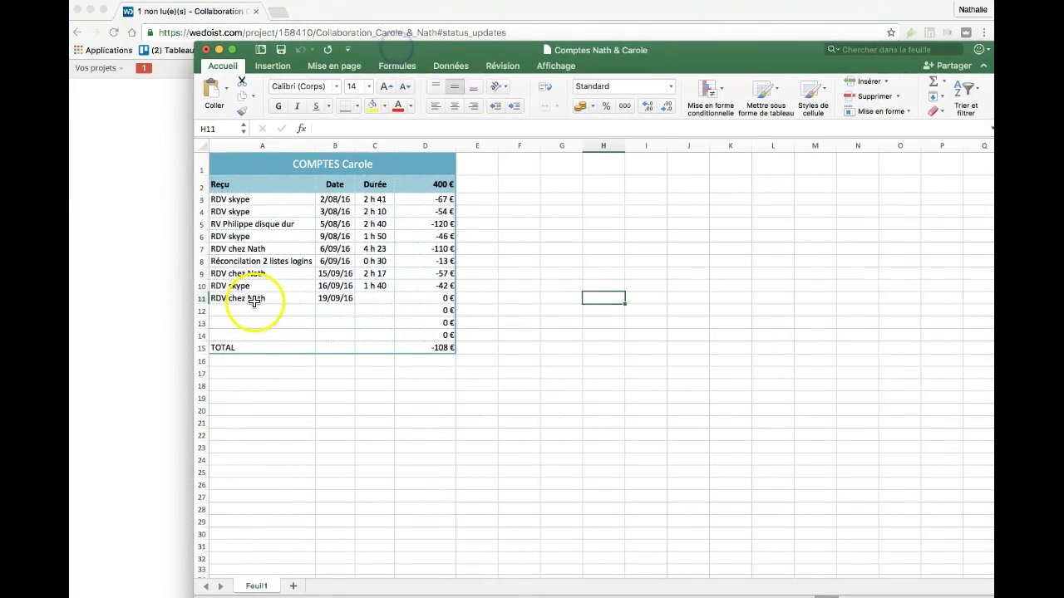
Examine the accounts sheet: the 16/09/16 and 19/09/16 appointments, the amounts in D3:D10, the total in D15 and the 19/09/16 duration cell.
{"action": "left_click", "coordinate": [332, 299]}
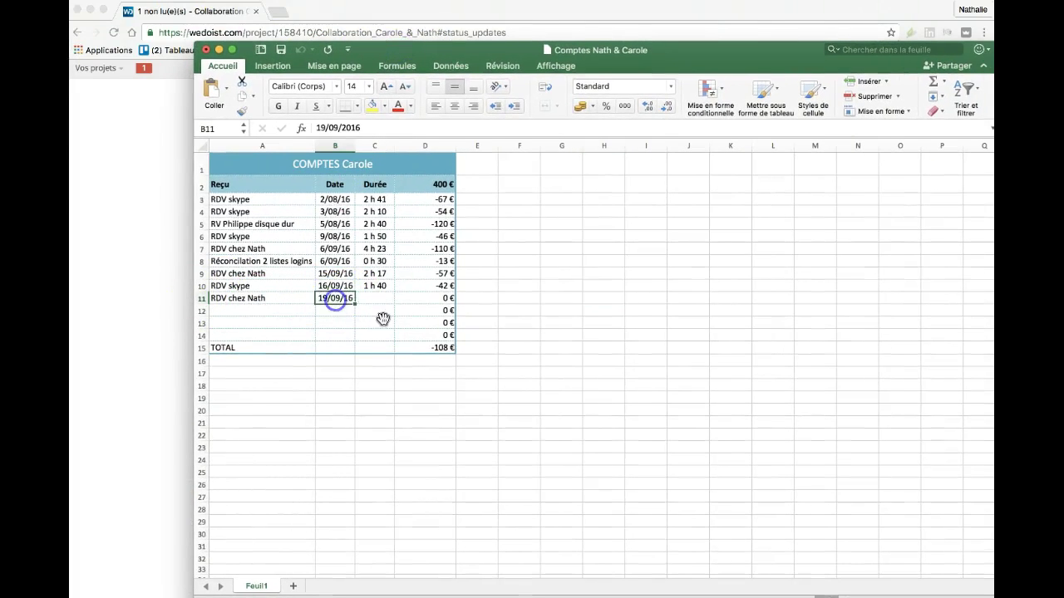
{"action": "left_click", "coordinate": [331, 287]}
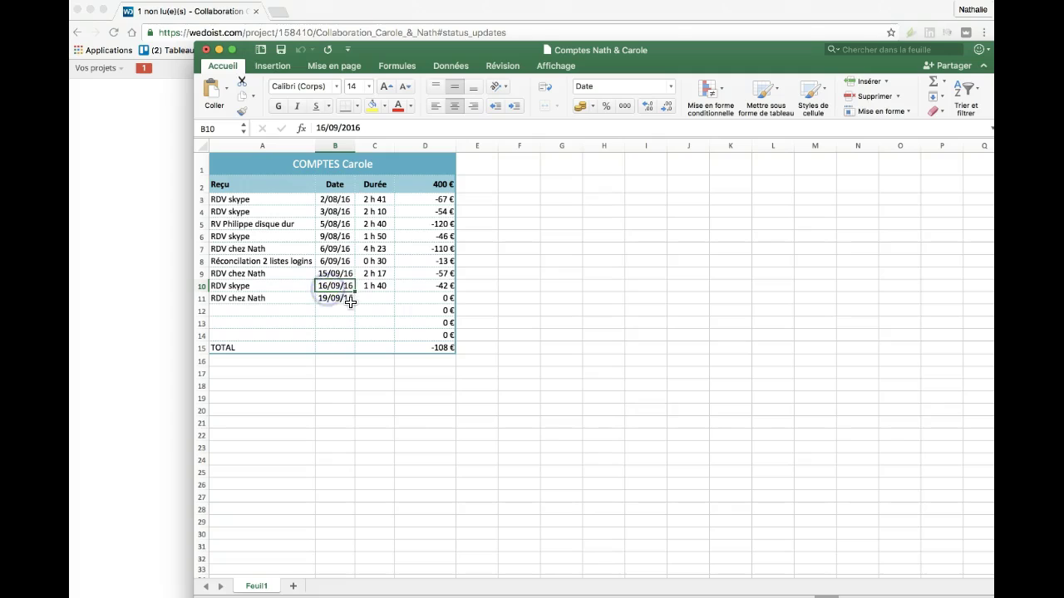
{"action": "left_click", "coordinate": [433, 349]}
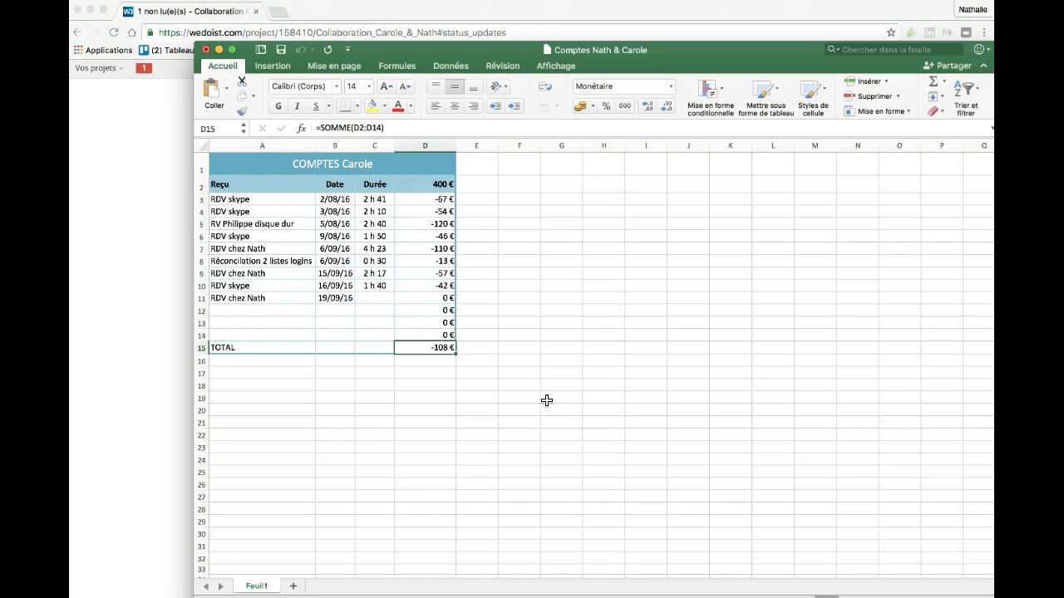
{"action": "left_click", "coordinate": [442, 200]}
{"action": "left_click_drag", "start_coordinate": [442, 200], "coordinate": [442, 287]}
{"action": "left_click", "coordinate": [446, 349]}
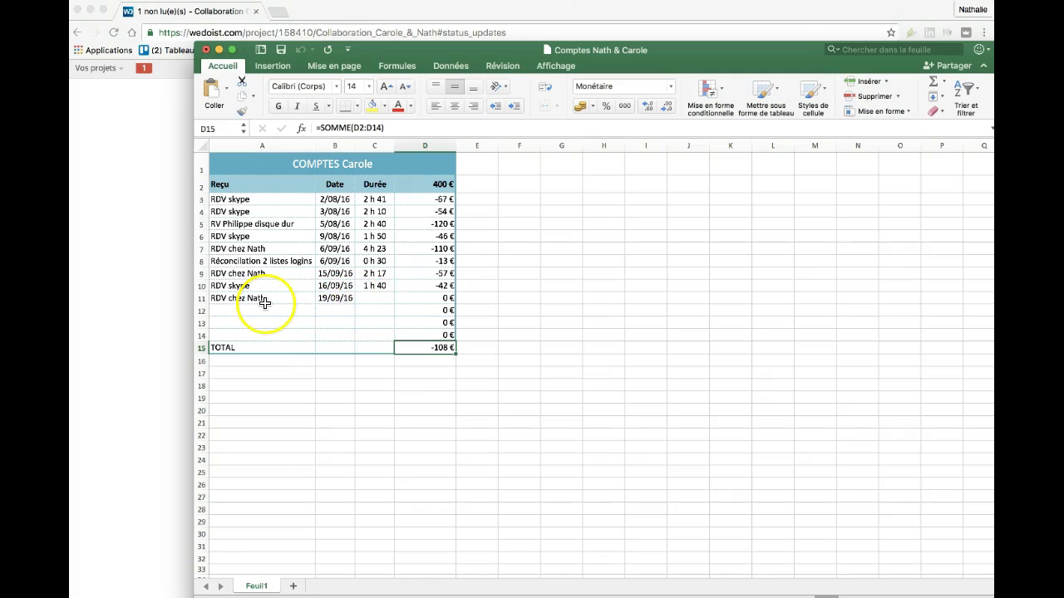
{"action": "left_click", "coordinate": [335, 298]}
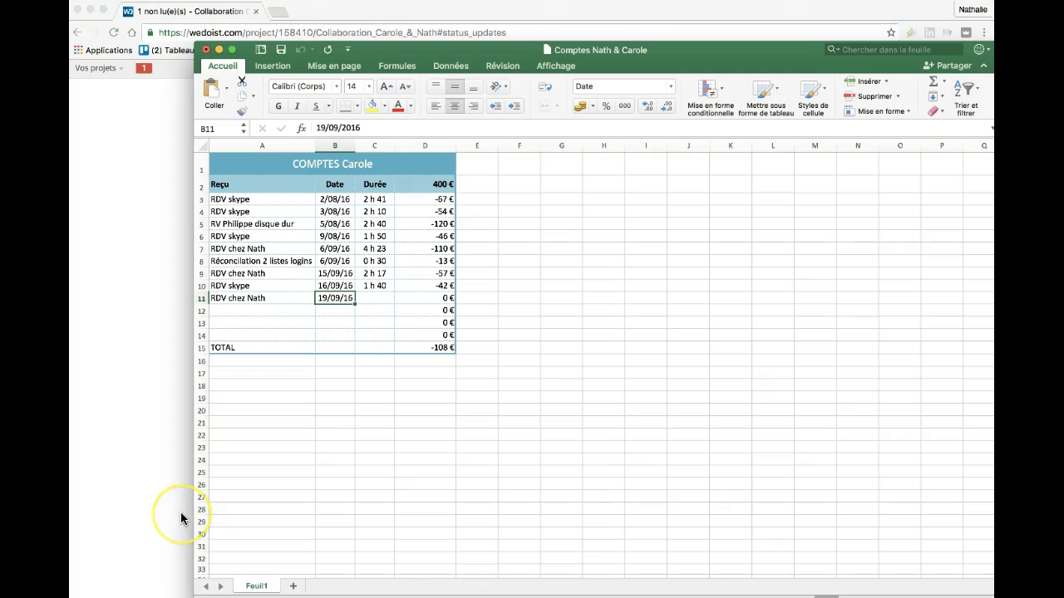
{"action": "left_click", "coordinate": [380, 298]}
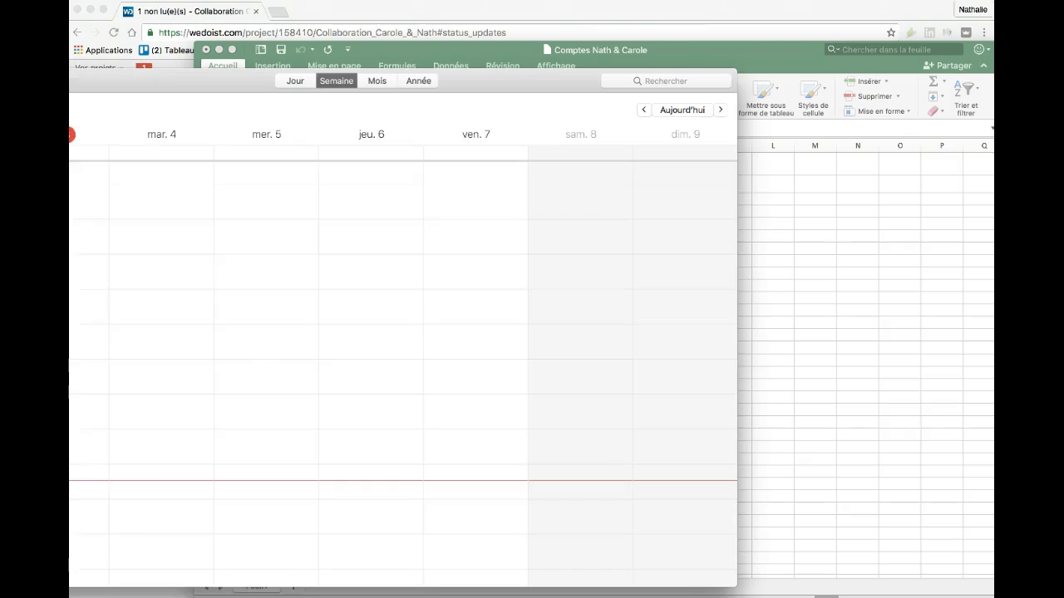
Switch back to Wedoist in the browser and review the status updates down to the oldest loaded message, then return to the newest one.
{"action": "left_click", "coordinate": [343, 19]}
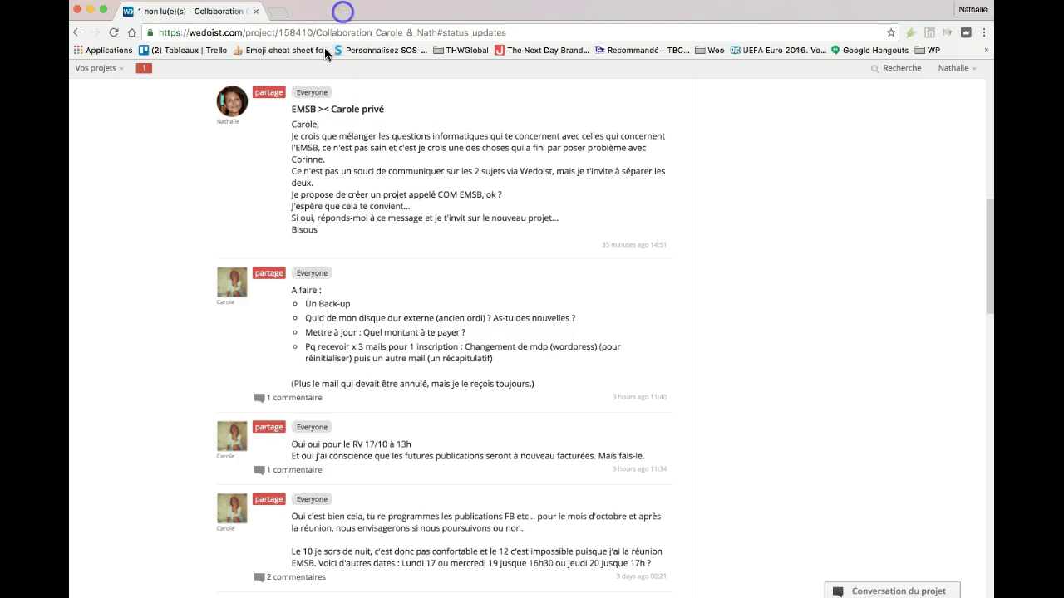
{"action": "scroll", "coordinate": [398, 219], "scroll_direction": "down", "scroll_amount": 3}
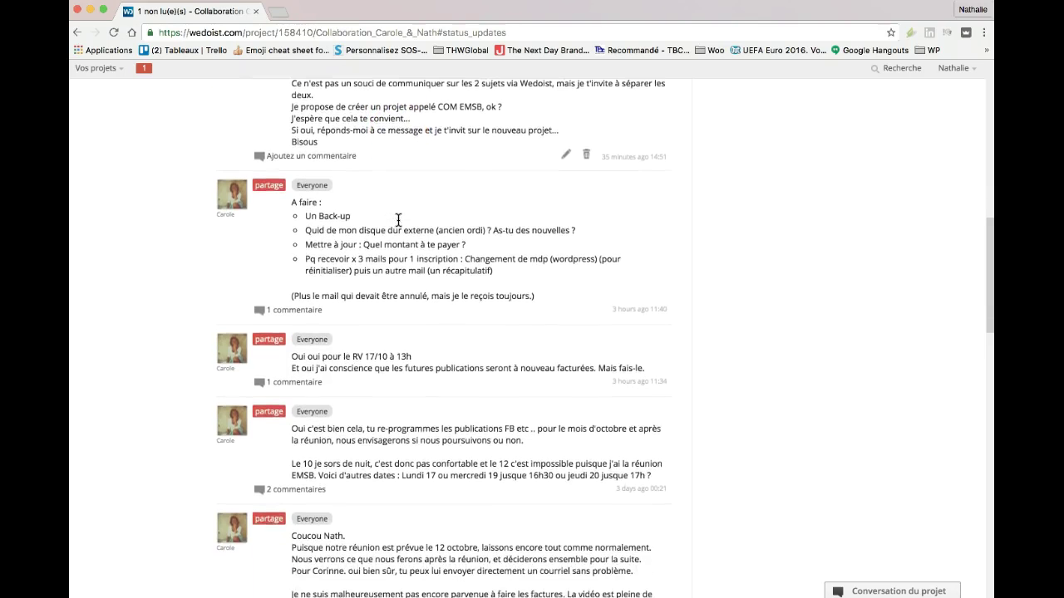
{"action": "scroll", "coordinate": [398, 220], "scroll_direction": "down", "scroll_amount": 5}
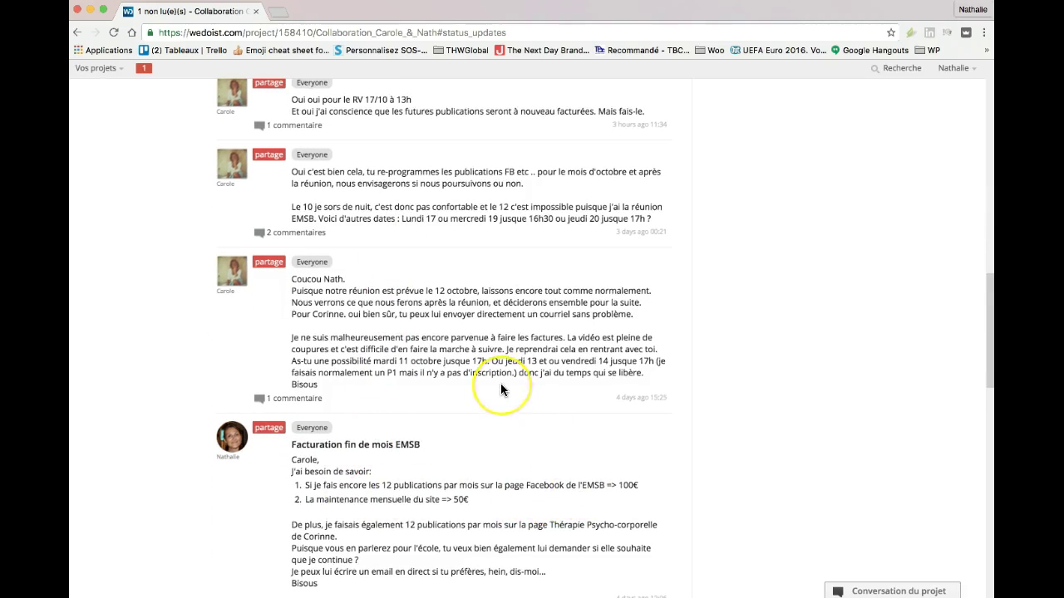
{"action": "scroll", "coordinate": [501, 389], "scroll_direction": "down", "scroll_amount": 8}
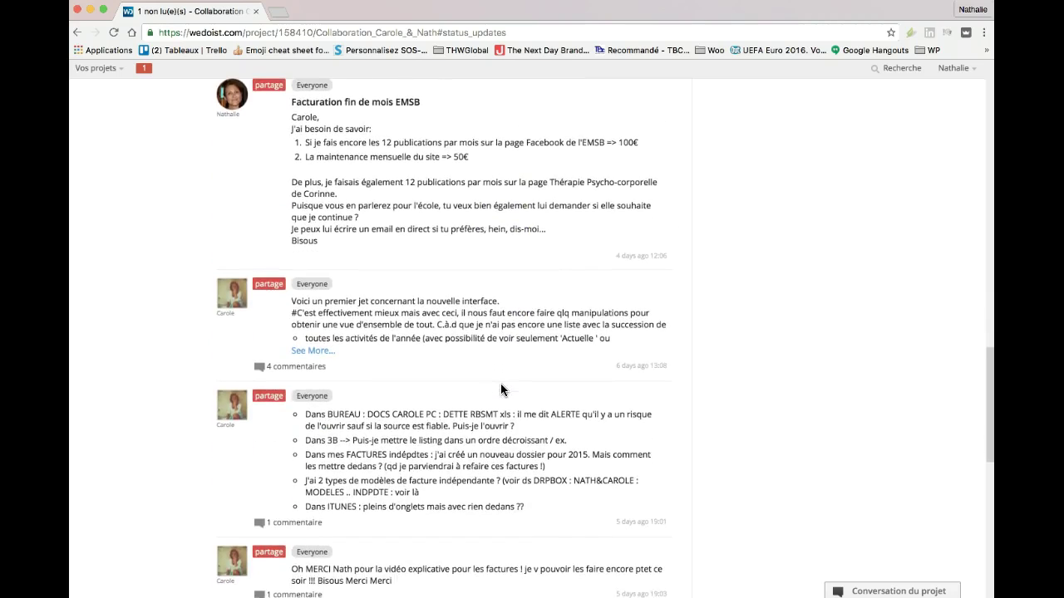
{"action": "scroll", "coordinate": [501, 389], "scroll_direction": "down", "scroll_amount": 9}
{"action": "scroll", "coordinate": [501, 388], "scroll_direction": "down", "scroll_amount": 4}
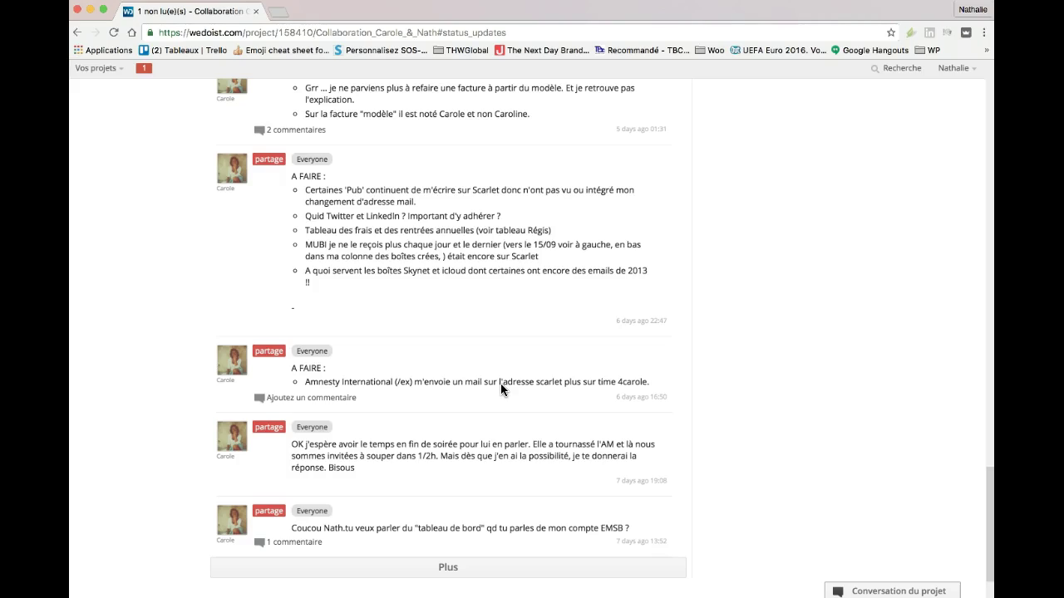
{"action": "scroll", "coordinate": [500, 385], "scroll_direction": "up", "scroll_amount": 20}
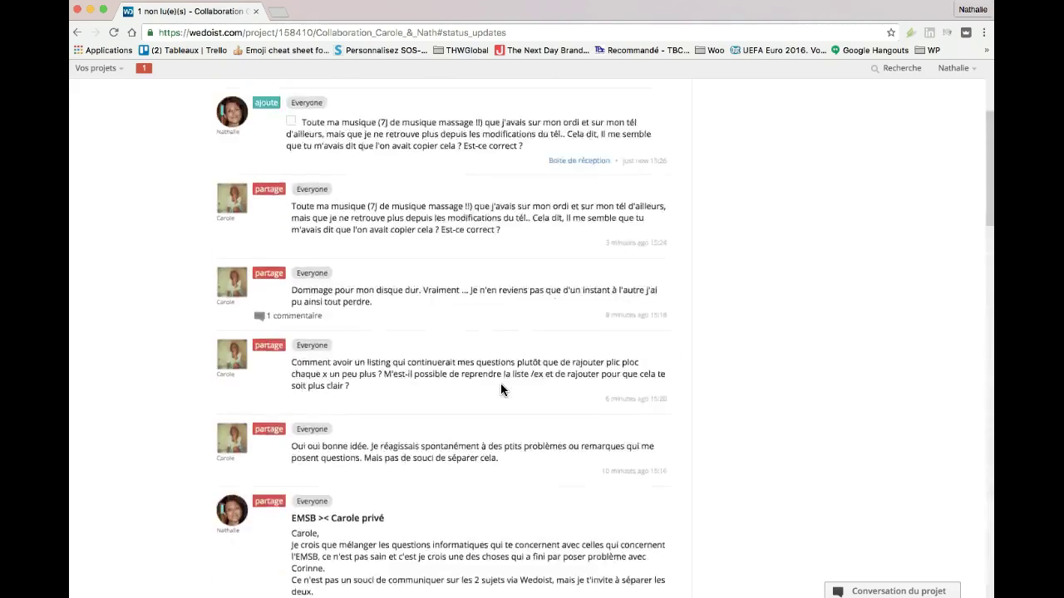
{"action": "scroll", "coordinate": [501, 383], "scroll_direction": "up", "scroll_amount": 6}
{"action": "left_click", "coordinate": [462, 447]}
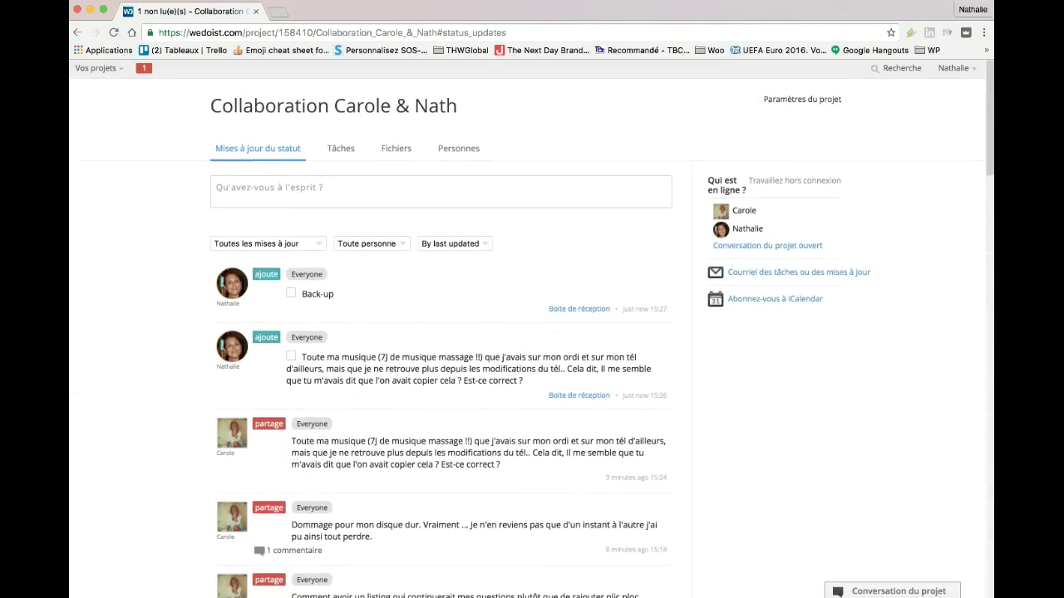
Switch to the Calendar app and display the week of 19 September 2016 to look up the appointment.
{"action": "key", "text": "super+Tab"}
{"action": "left_click_drag", "start_coordinate": [254, 91], "coordinate": [408, 84]}
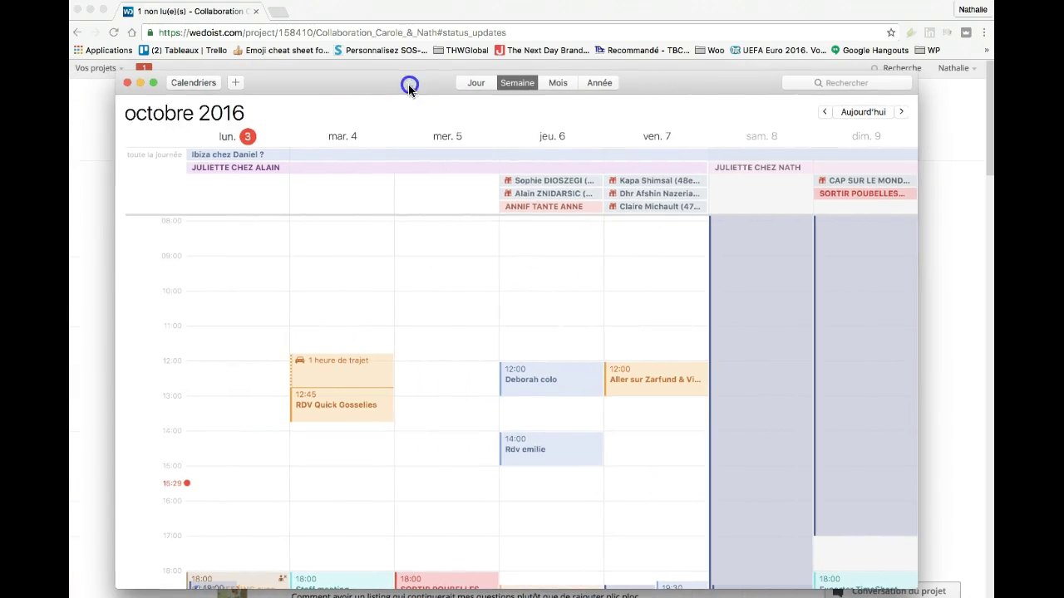
{"action": "left_click", "coordinate": [823, 113]}
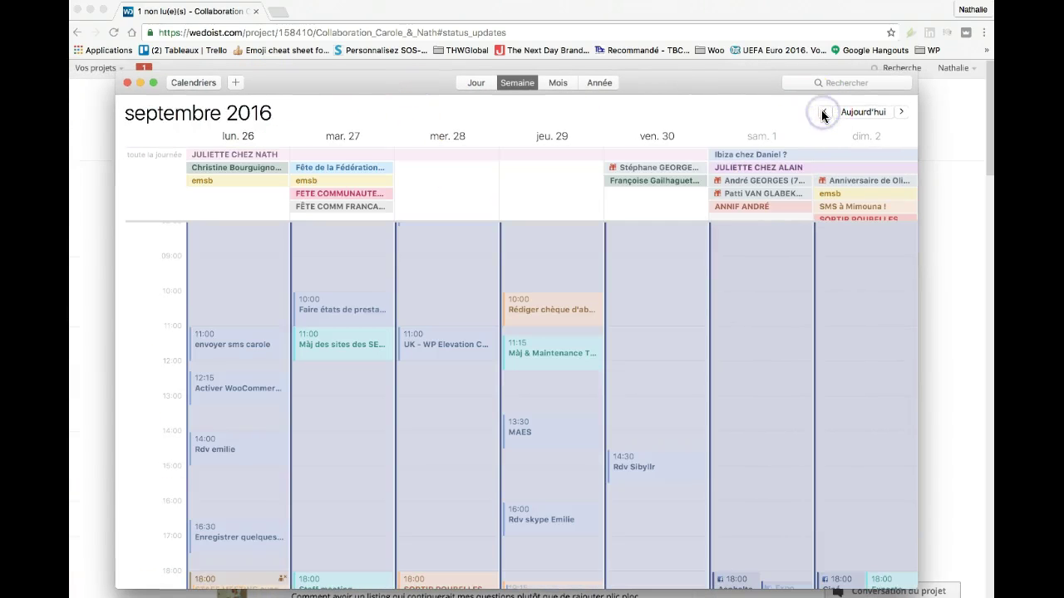
{"action": "left_click", "coordinate": [823, 112]}
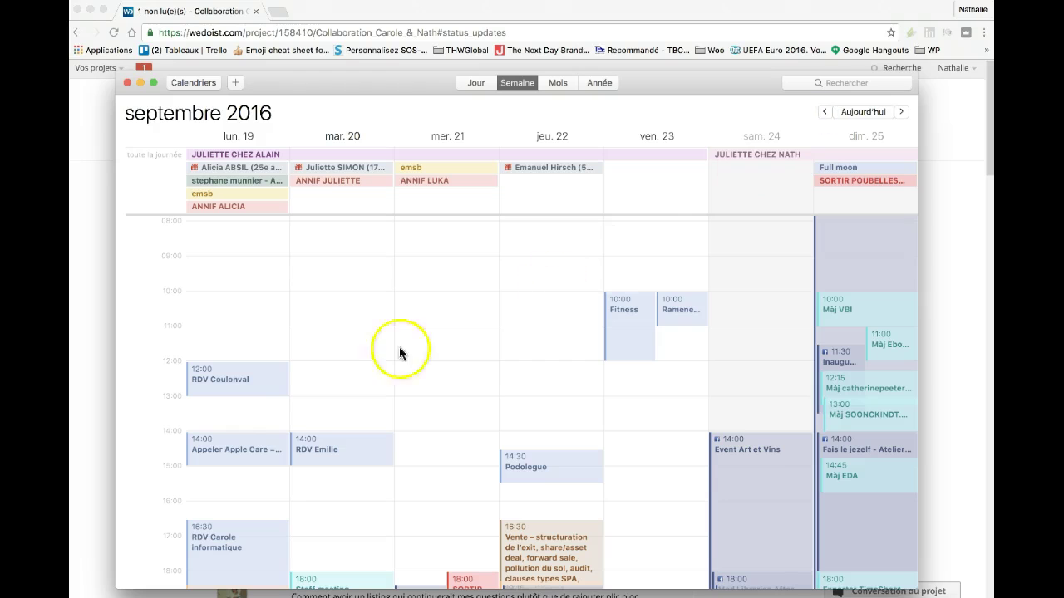
Shorten the 16:30 computer appointment on Monday 19 September so that it ends at 18:30.
{"action": "scroll", "coordinate": [223, 396], "scroll_direction": "down", "scroll_amount": 2}
{"action": "scroll", "coordinate": [222, 396], "scroll_direction": "down", "scroll_amount": 1}
{"action": "left_click", "coordinate": [222, 466]}
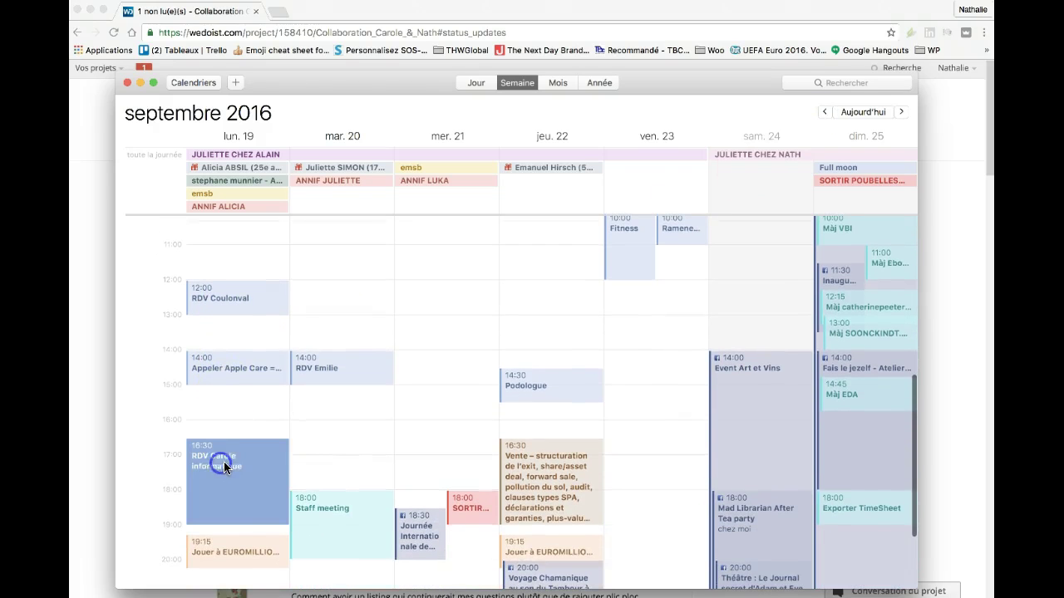
{"action": "scroll", "coordinate": [243, 451], "scroll_direction": "down", "scroll_amount": 2}
{"action": "left_click", "coordinate": [224, 448]}
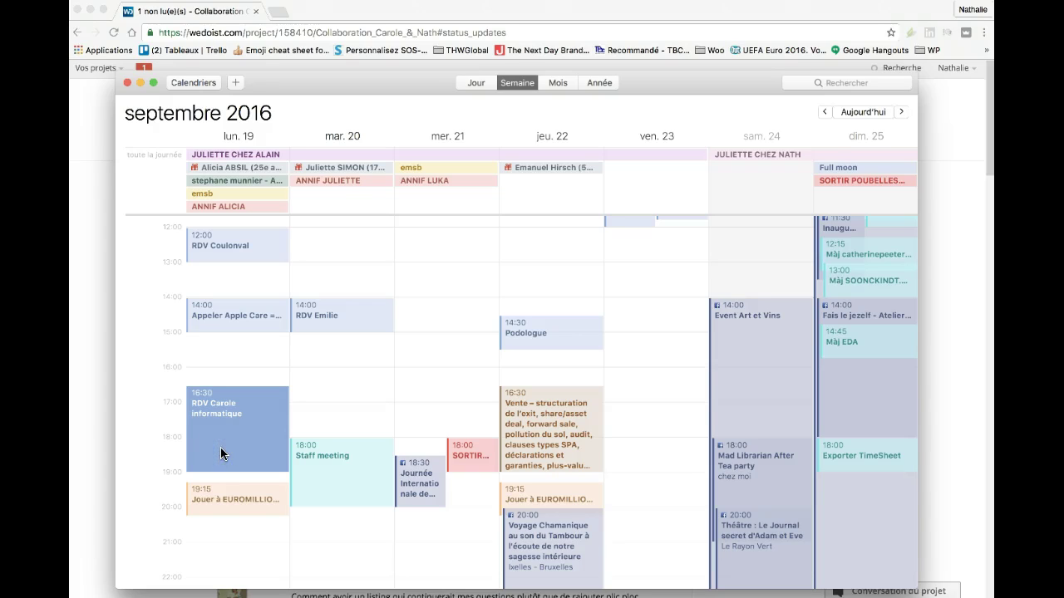
{"action": "left_click", "coordinate": [217, 470]}
{"action": "left_click_drag", "start_coordinate": [226, 471], "coordinate": [226, 453]}
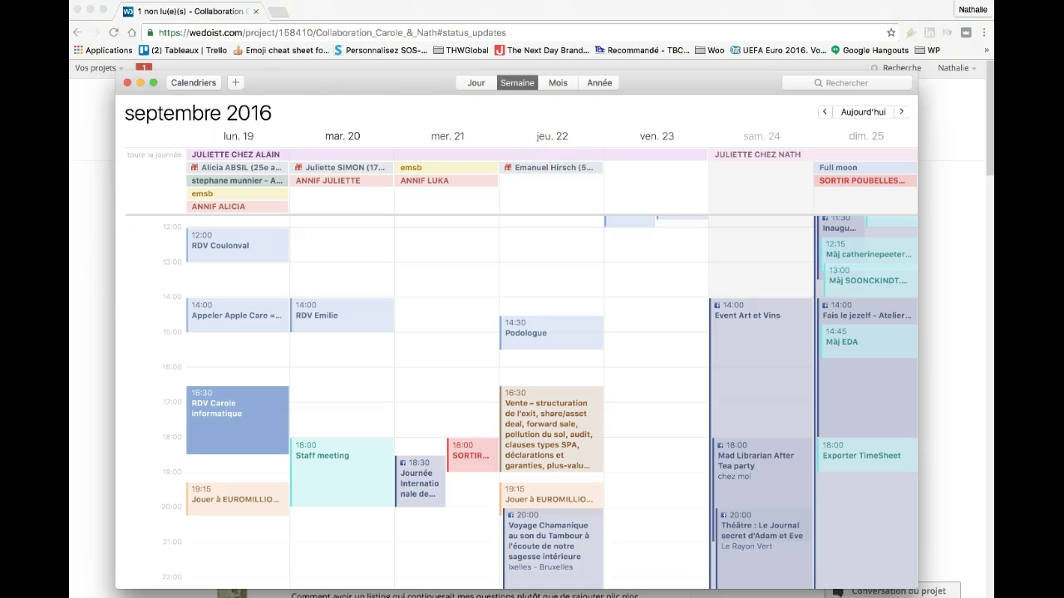
Switch to the accounts workbook in Excel and enter 02:00:00 as the duration of the 19/09/16 appointment in C11.
{"action": "key", "text": "super+Tab"}
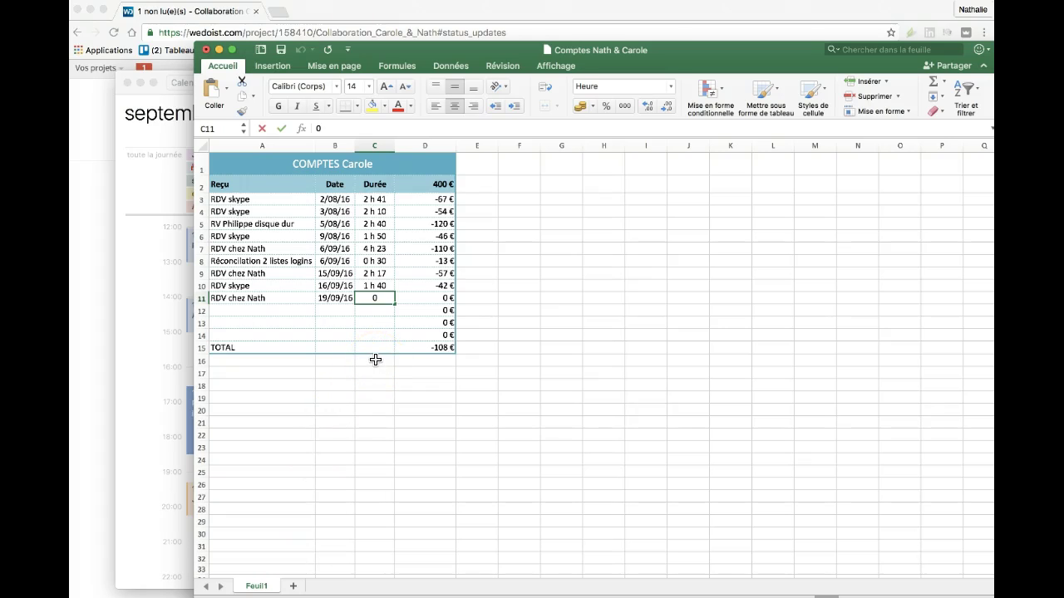
{"action": "type", "text": "02:00:00"}
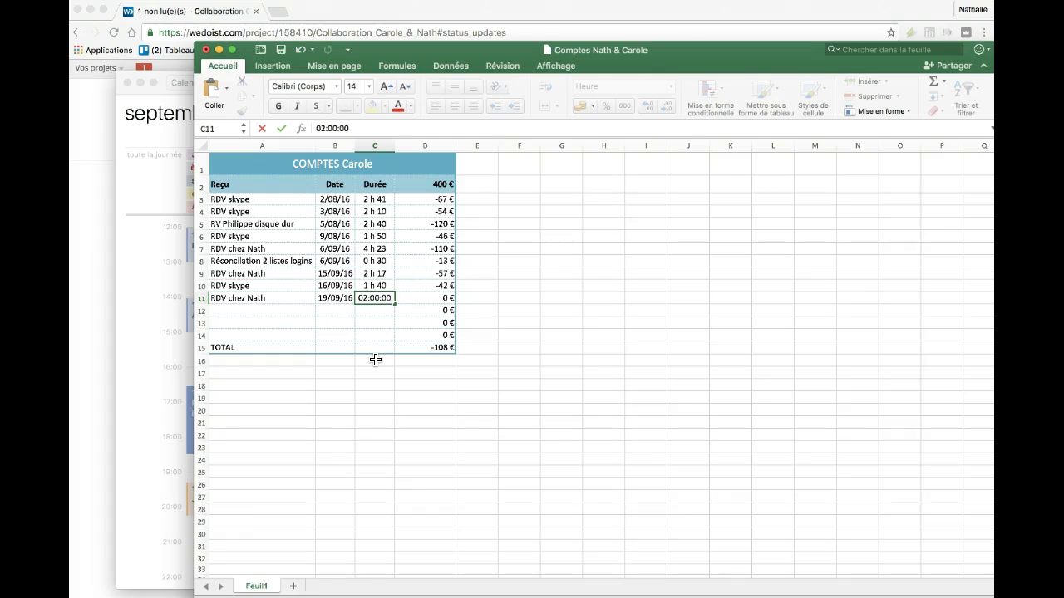
{"action": "key", "text": "Return"}
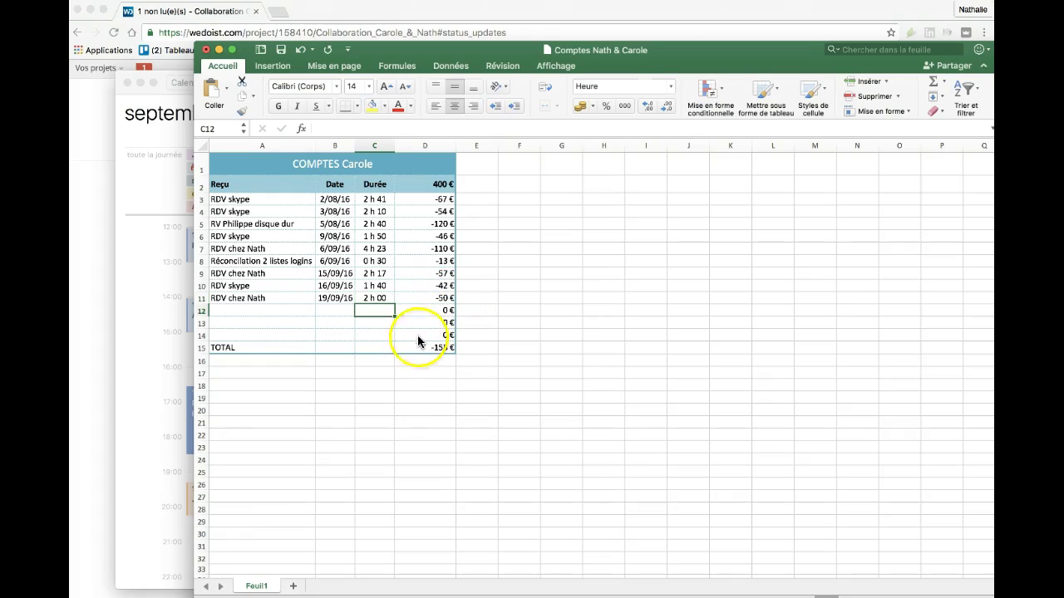
Record the cash payment in row 12 with the label "Reçu en cash le 19/09" in A12 and 100 in D12.
{"action": "left_click", "coordinate": [223, 309]}
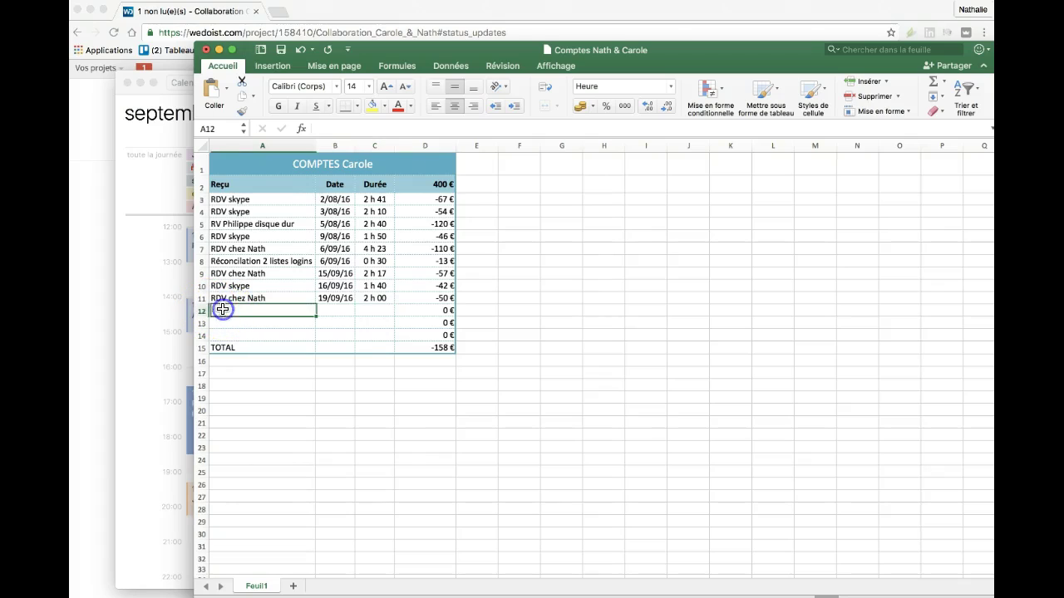
{"action": "type", "text": "Reçu en cash le 19/09"}
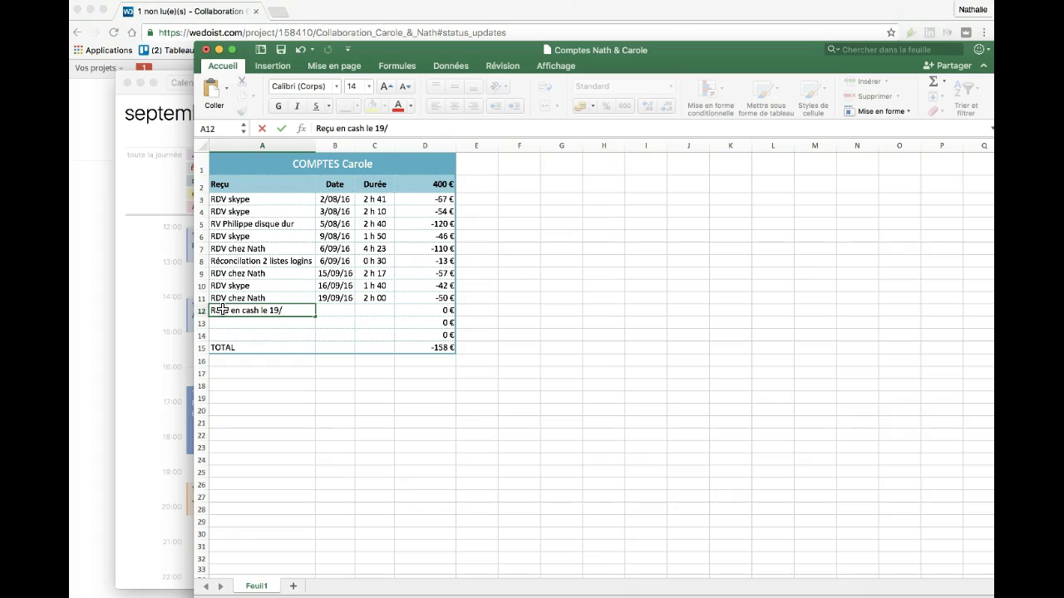
{"action": "left_click", "coordinate": [424, 310]}
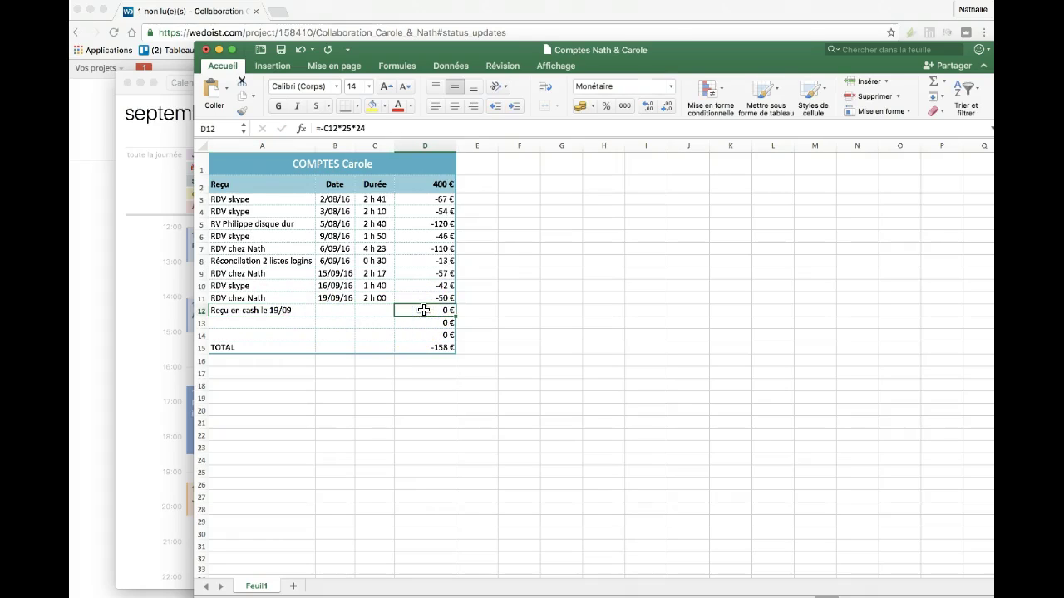
{"action": "type", "text": "100"}
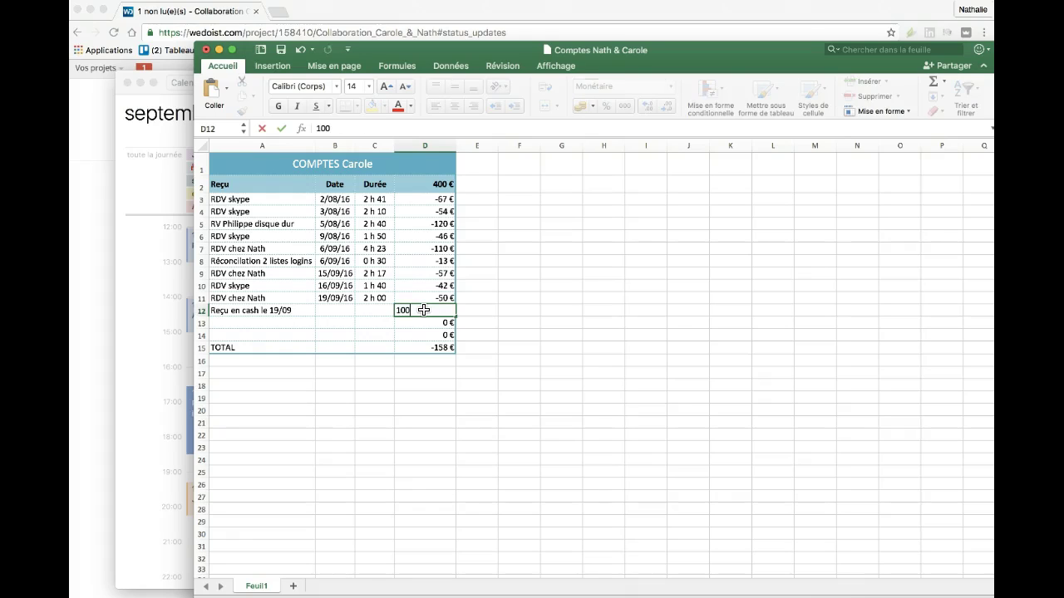
{"action": "key", "text": "Return"}
{"action": "left_click", "coordinate": [394, 346]}
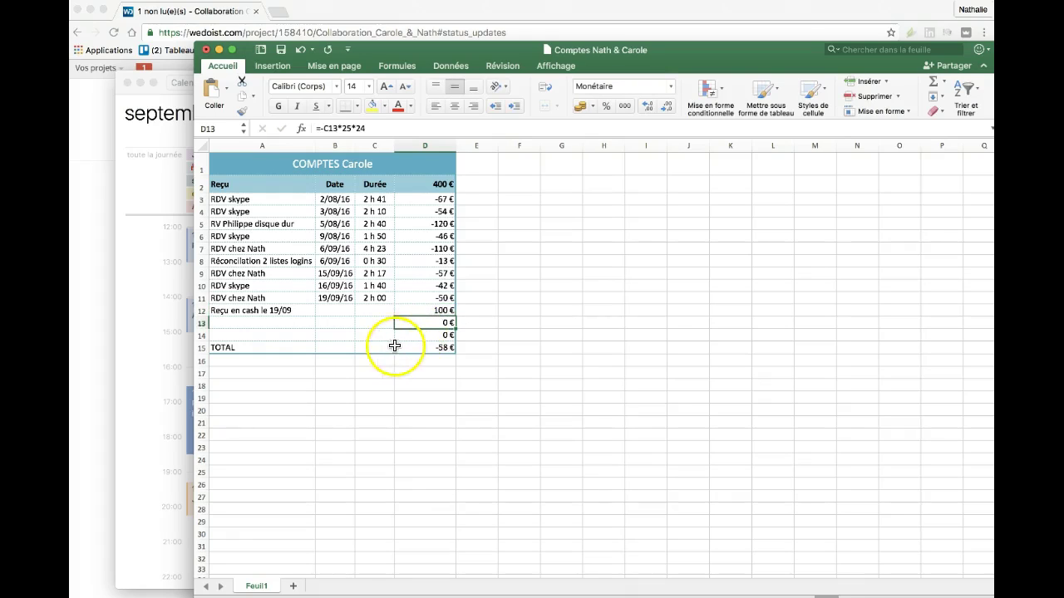
Enter 19:9 in the payment's date cell B12 and shorten the label in A12 to "Reçu en cash".
{"action": "left_click", "coordinate": [335, 310]}
{"action": "type", "text": "19"}
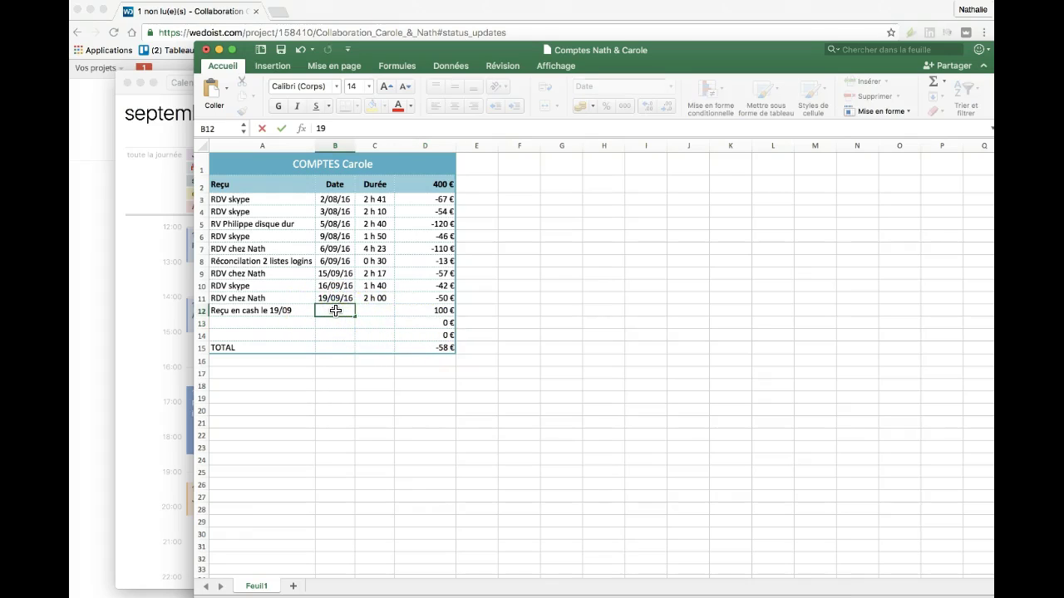
{"action": "type", "text": ":9"}
{"action": "left_click", "coordinate": [287, 314]}
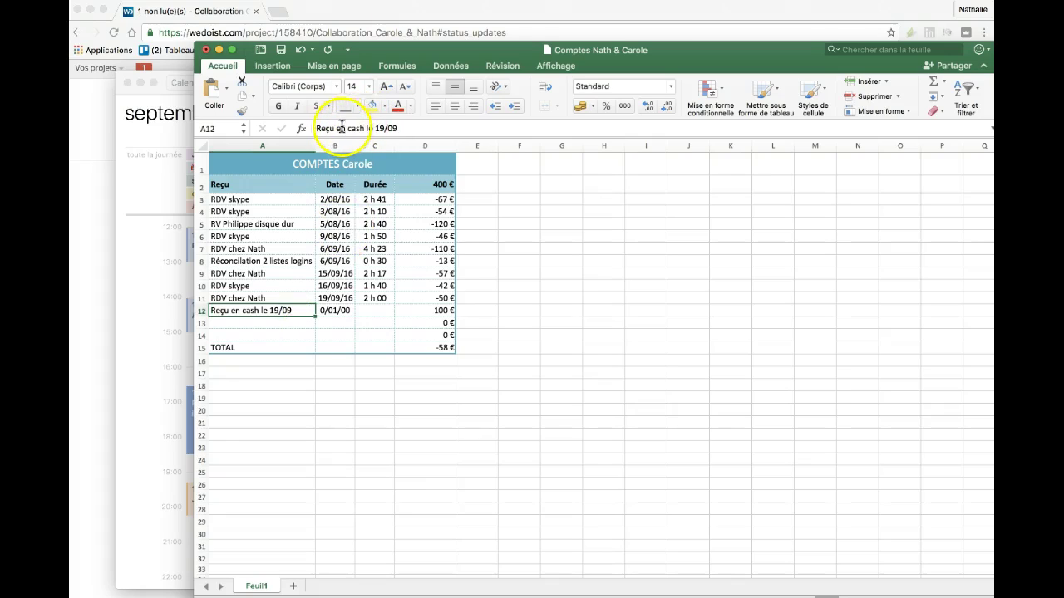
{"action": "left_click_drag", "start_coordinate": [366, 128], "coordinate": [423, 128]}
{"action": "key", "text": "BackSpace"}
{"action": "left_click", "coordinate": [383, 311]}
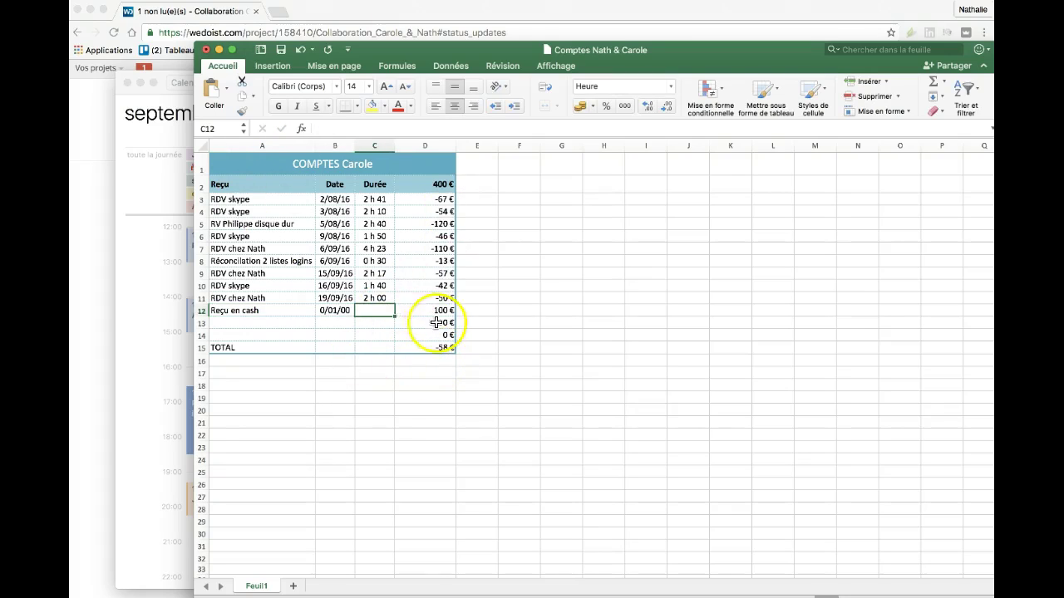
Close the accounts workbook and minimize the Calendar window to return to the Wedoist project in the browser.
{"action": "left_click", "coordinate": [207, 50]}
{"action": "left_click", "coordinate": [711, 139]}
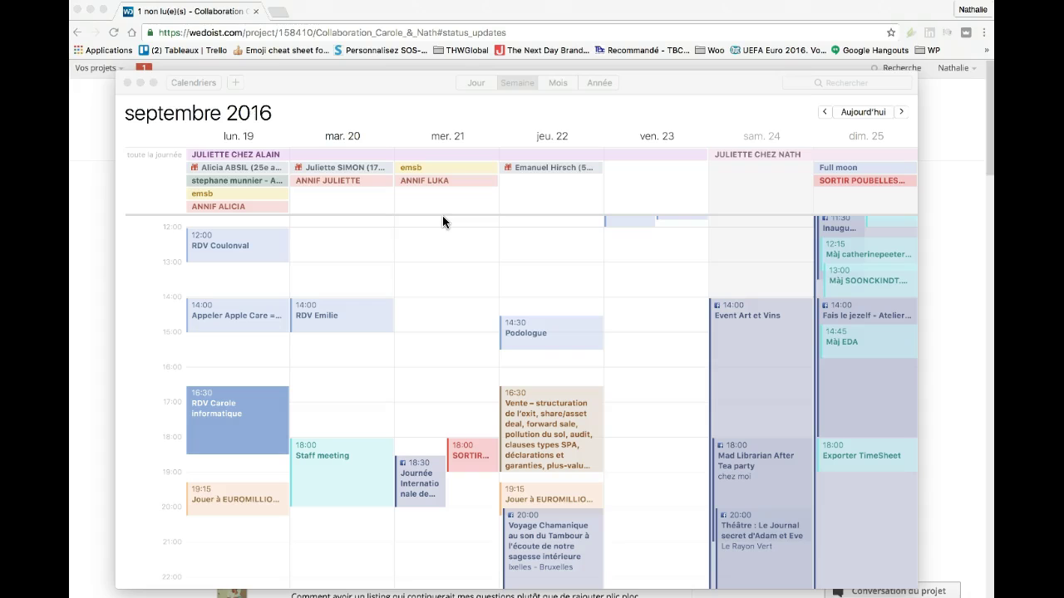
{"action": "left_click", "coordinate": [141, 82]}
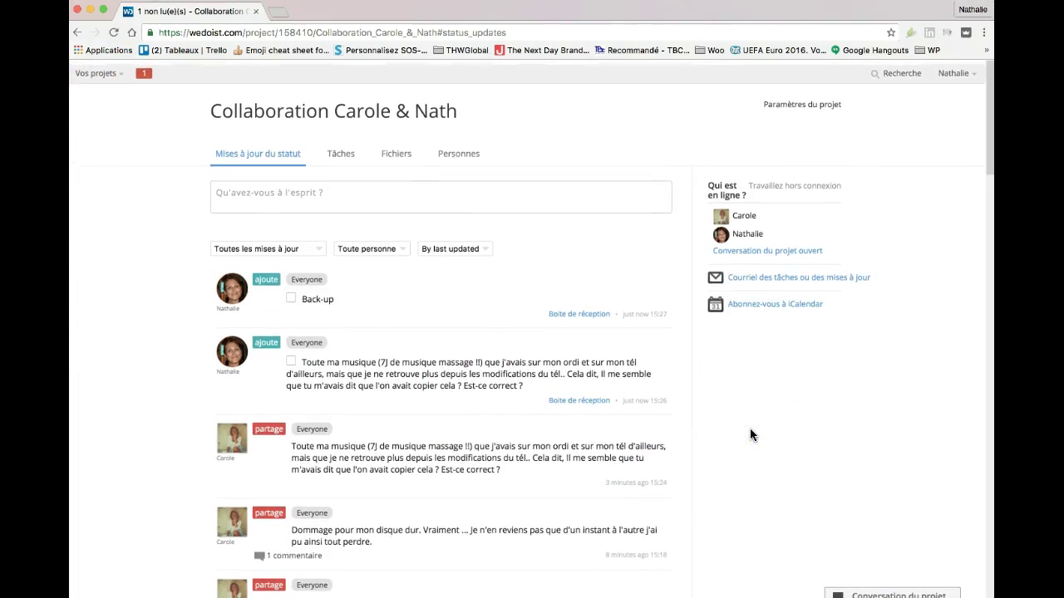